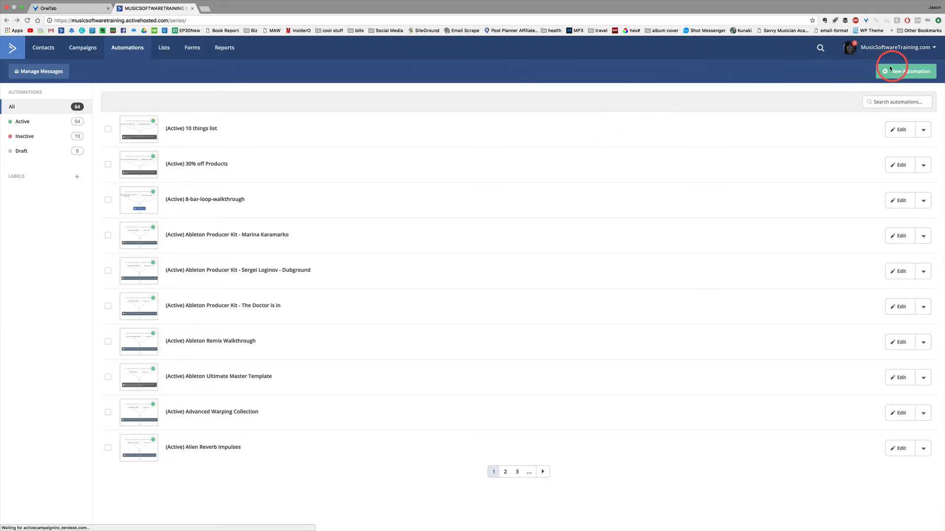
Step: Create a new automation using the Start from Scratch recipe
{"action": "left_click", "coordinate": [905, 72]}
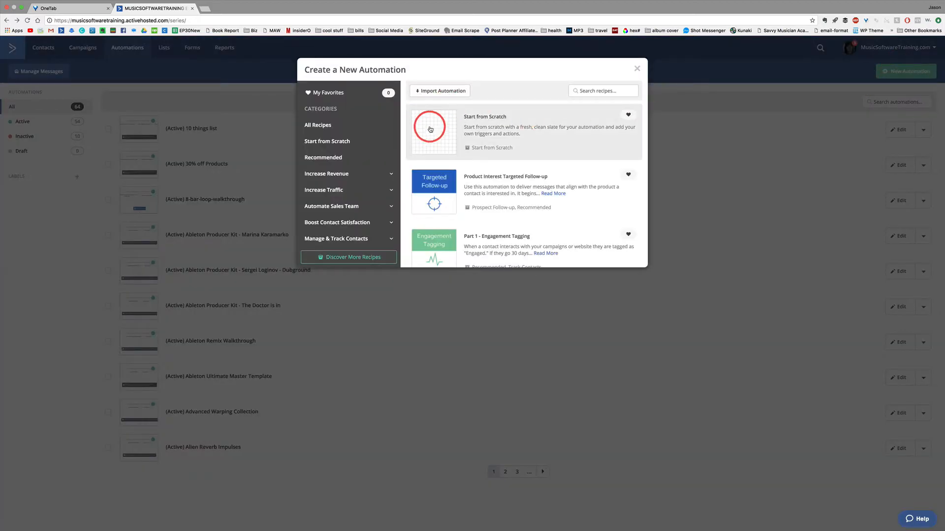
{"action": "left_click", "coordinate": [430, 130]}
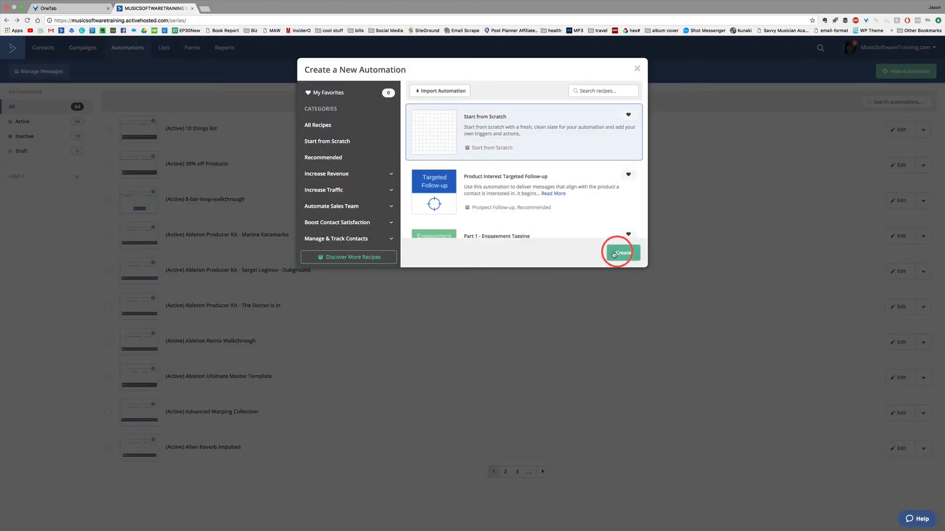
{"action": "left_click", "coordinate": [624, 253]}
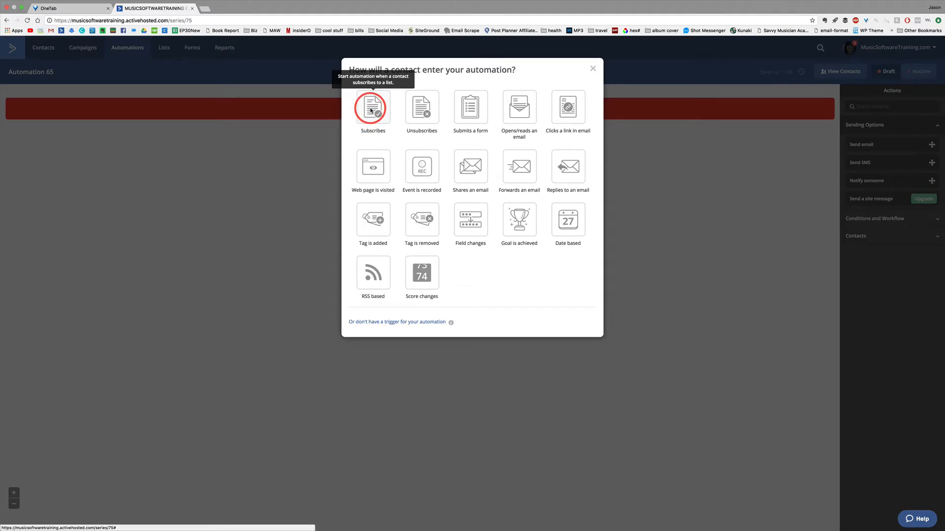
Step: Add a start trigger for contacts who subscribe to the Jason Timothy Music list, running once
{"action": "left_click", "coordinate": [371, 110]}
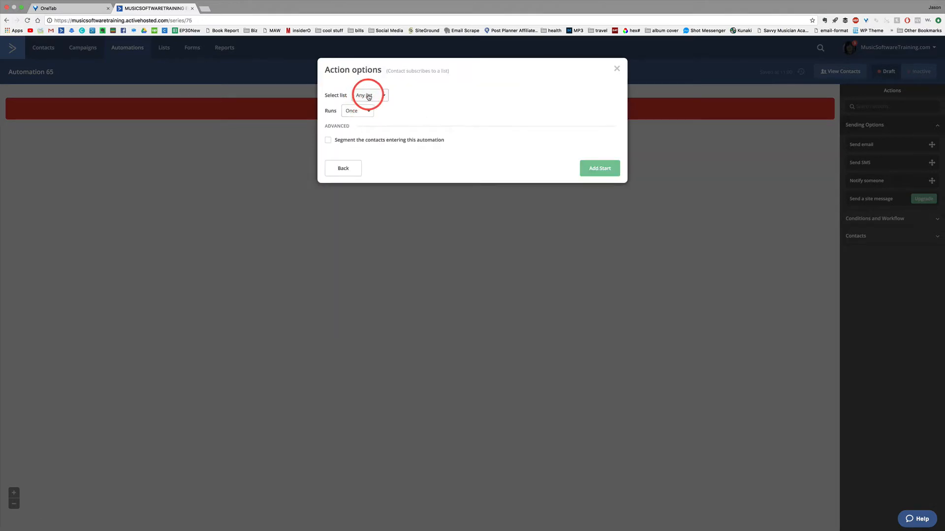
{"action": "left_click", "coordinate": [369, 96]}
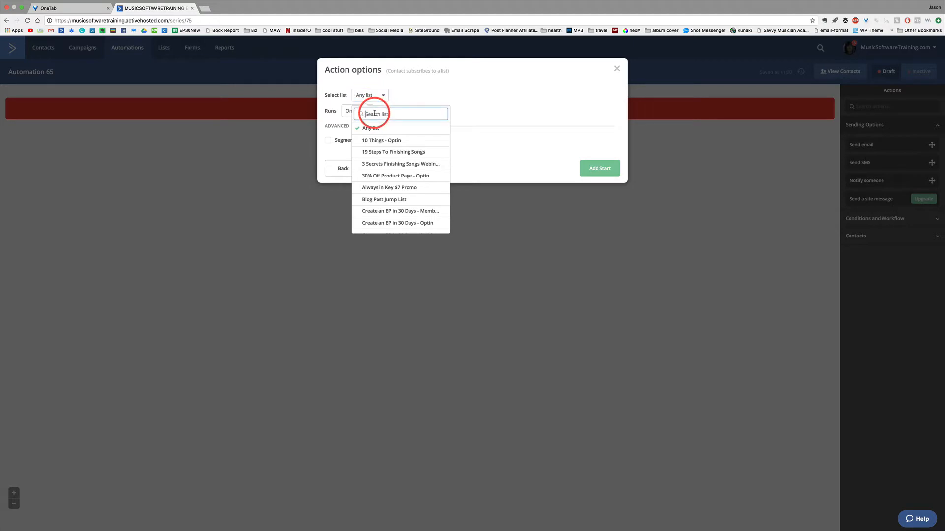
{"action": "type", "text": "jason"}
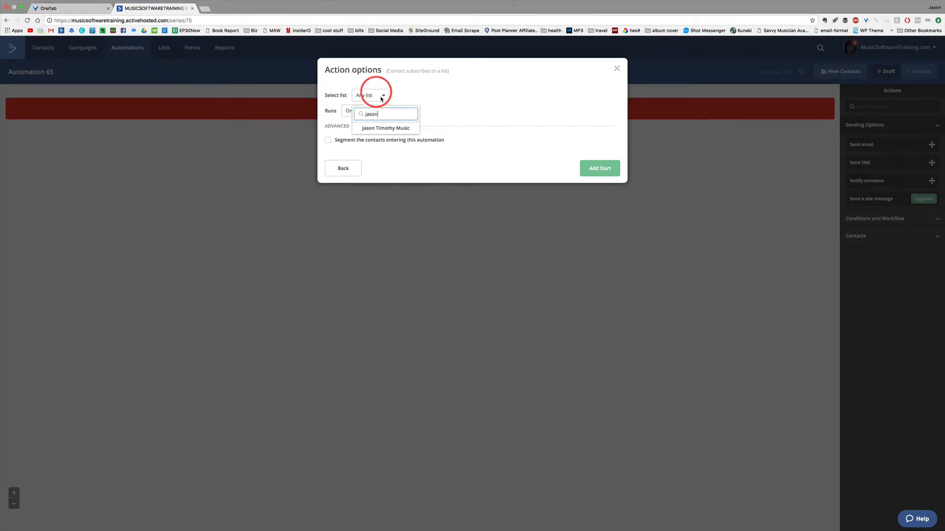
{"action": "left_click", "coordinate": [386, 128]}
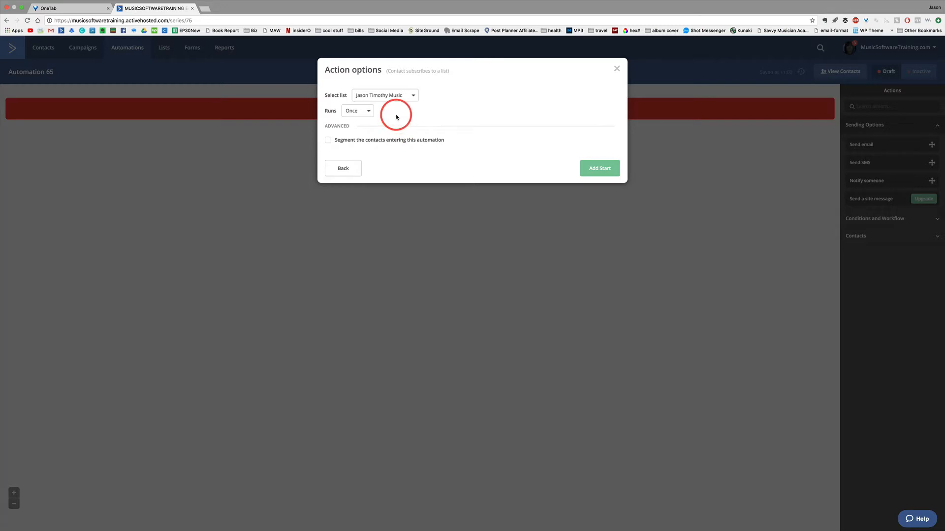
{"action": "left_click", "coordinate": [600, 168]}
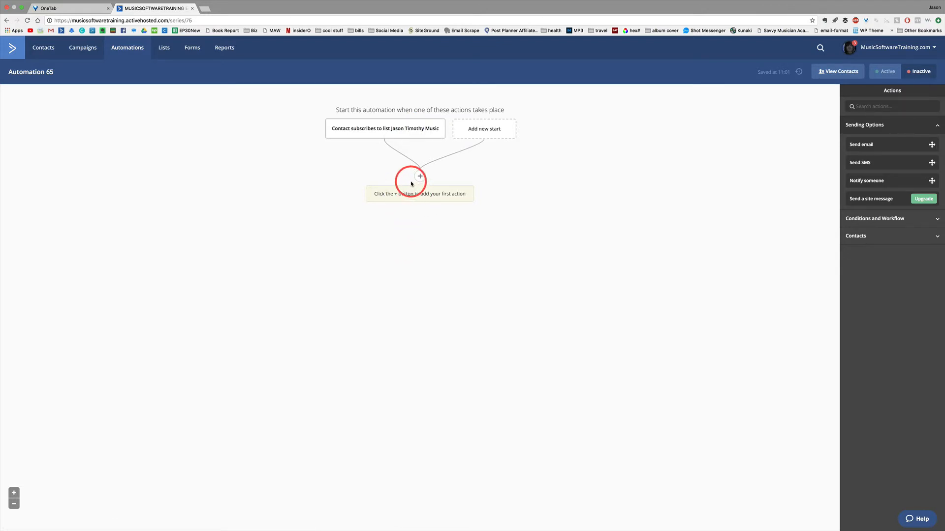
Step: Rename the automation as "Jason Timothy Music - CD Promo"
{"action": "left_click", "coordinate": [33, 75]}
{"action": "left_click_drag", "start_coordinate": [56, 71], "coordinate": [0, 72]}
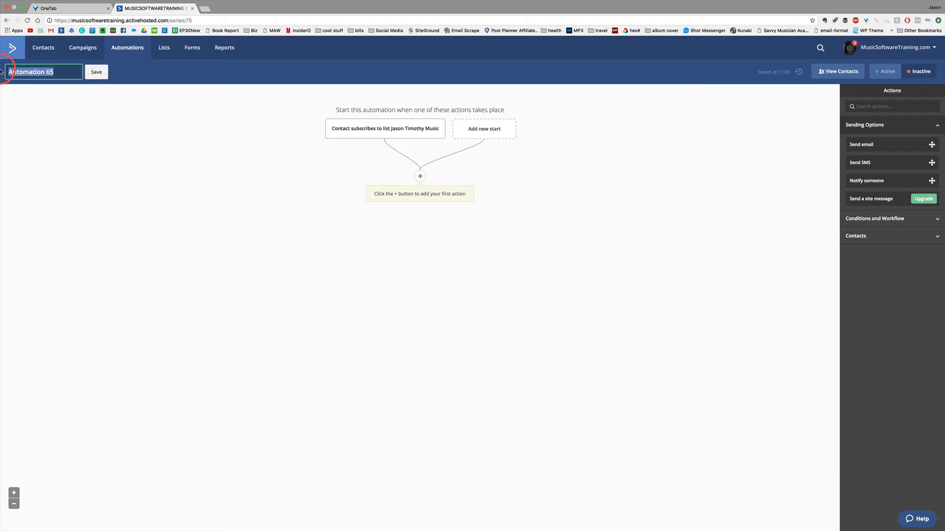
{"action": "mouse_move", "coordinate": [2, 3]}
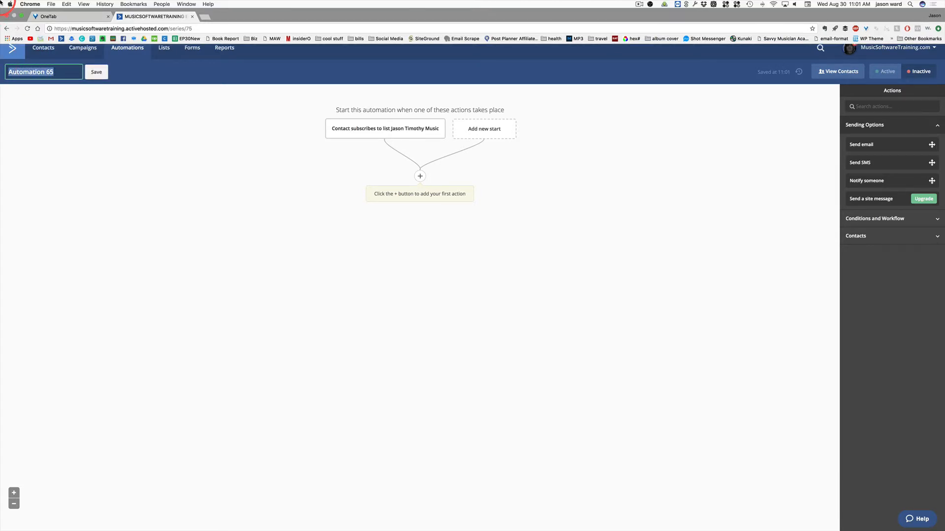
{"action": "type", "text": "Jas"}
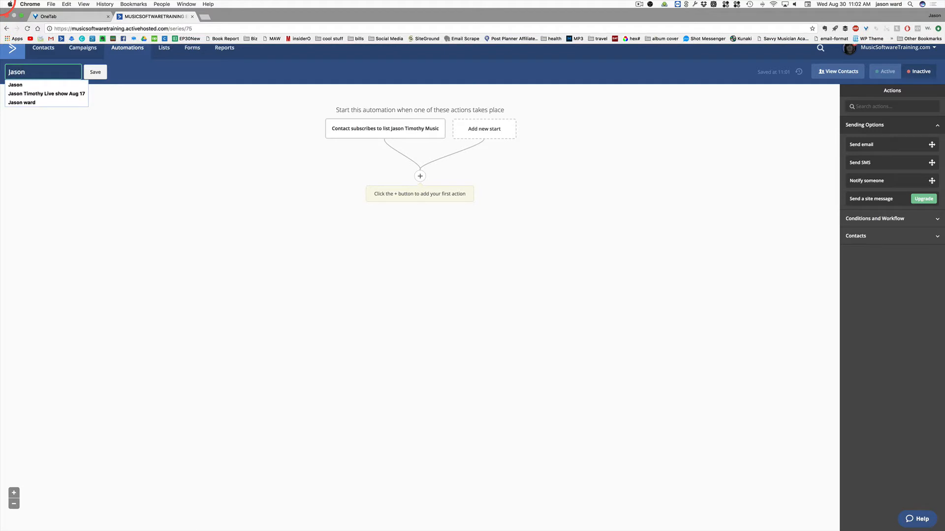
{"action": "type", "text": "on T"}
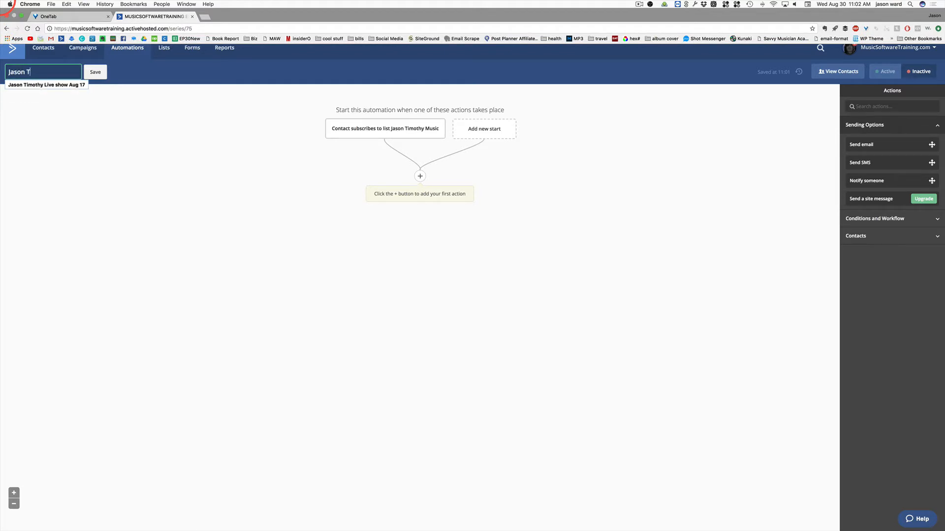
{"action": "type", "text": "imothy Music - CD"}
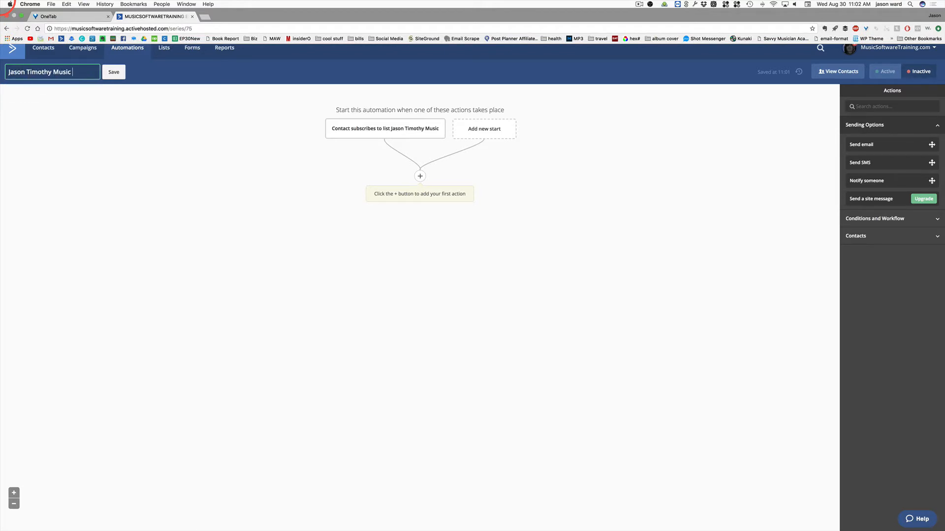
{"action": "type", "text": " PRomo"}
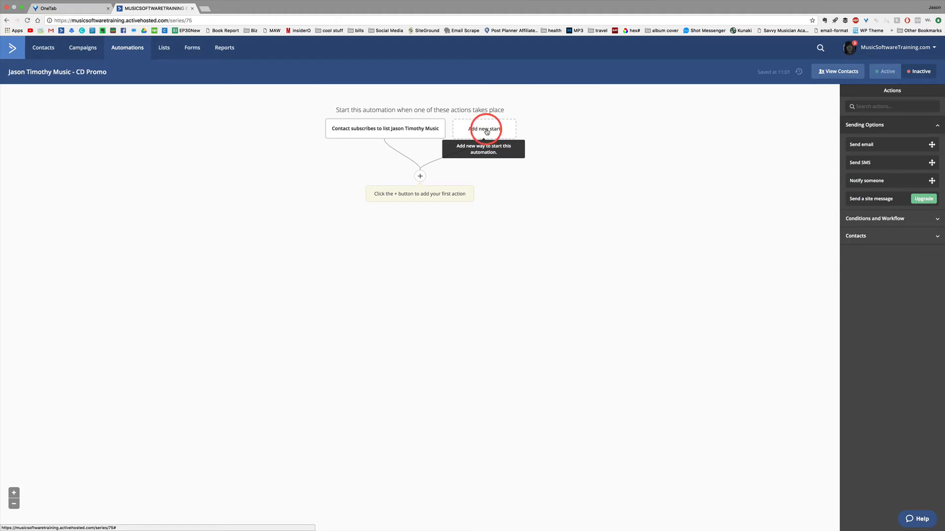
Step: Add a second start trigger that runs once when the tag "jason timothy music" is added
{"action": "left_click", "coordinate": [487, 131]}
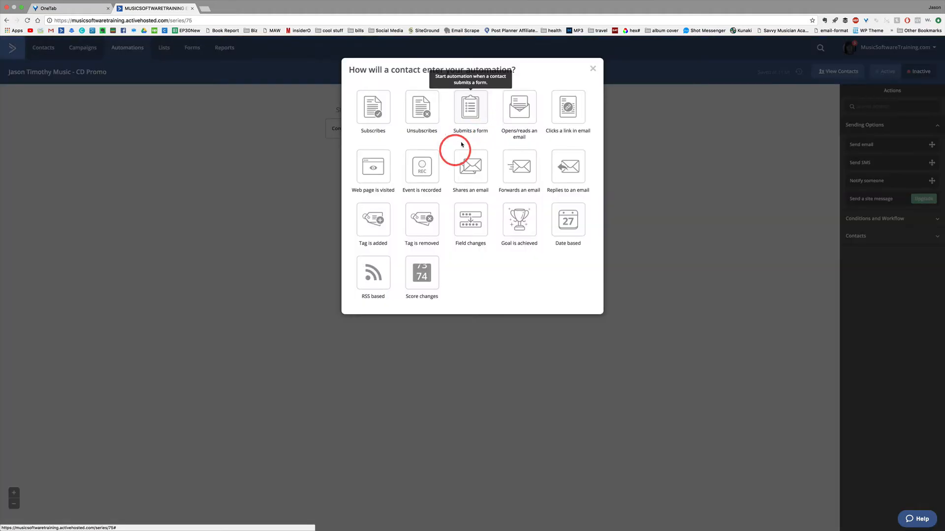
{"action": "left_click", "coordinate": [375, 224]}
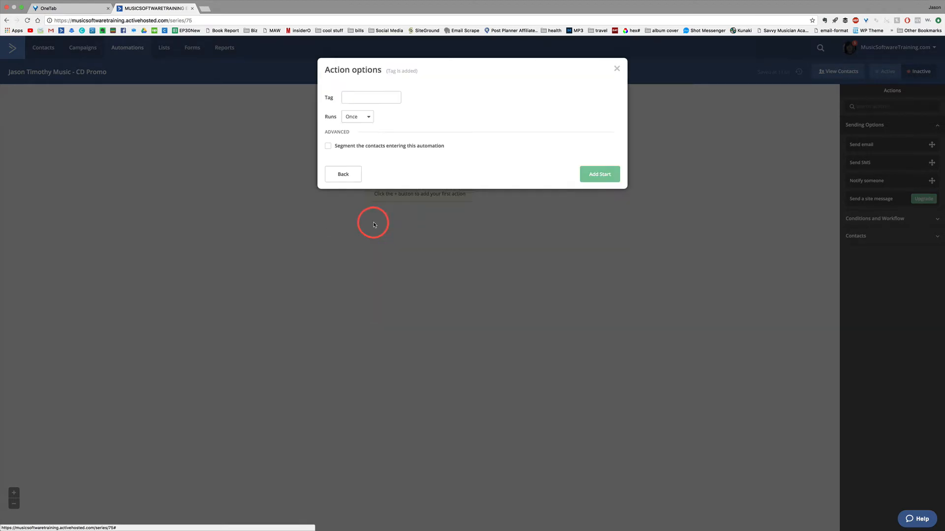
{"action": "left_click", "coordinate": [352, 99]}
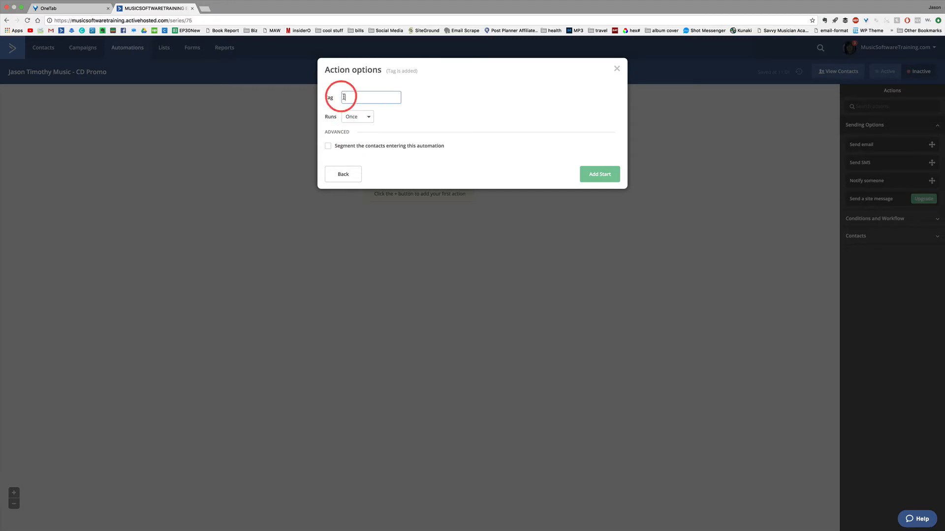
{"action": "type", "text": "jason"}
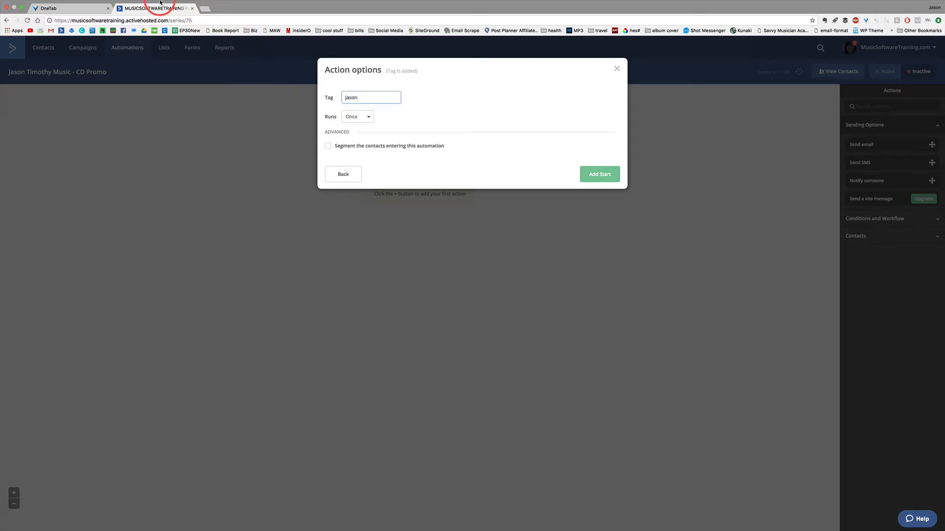
{"action": "mouse_move", "coordinate": [142, 4]}
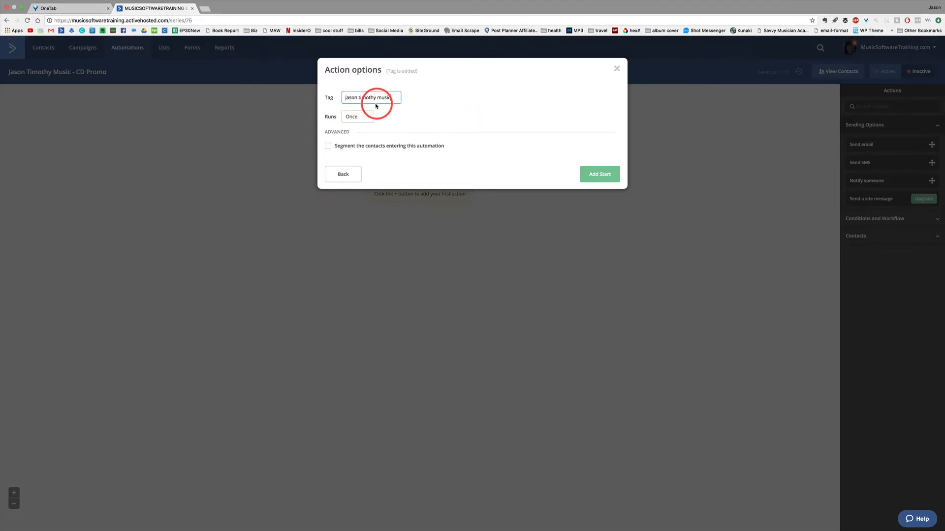
{"action": "left_click", "coordinate": [599, 175]}
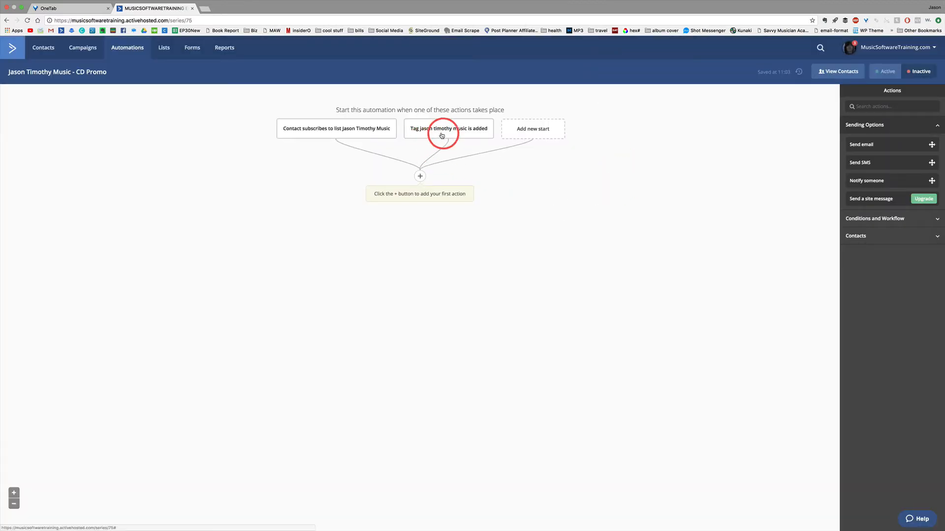
Step: Add a Send email action below the triggers and create a new email named "introduction" for it
{"action": "mouse_move", "coordinate": [439, 132]}
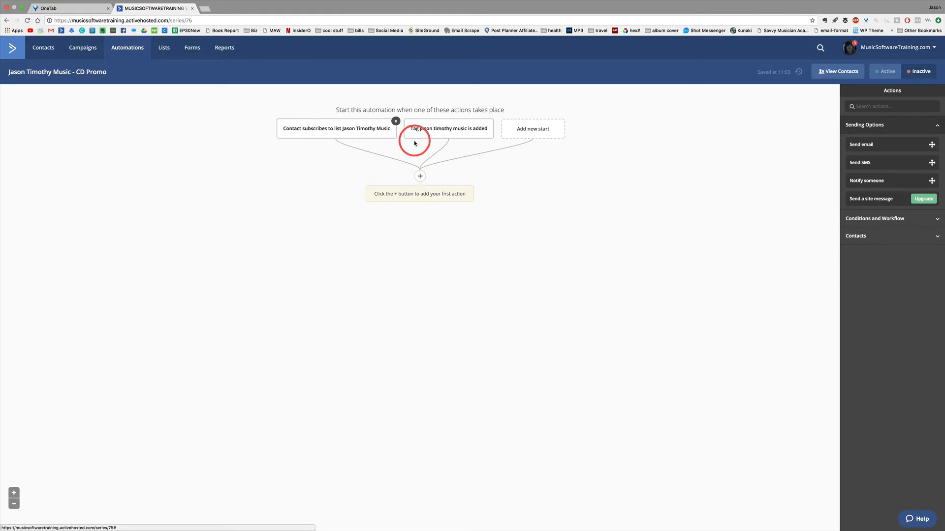
{"action": "left_click", "coordinate": [421, 177]}
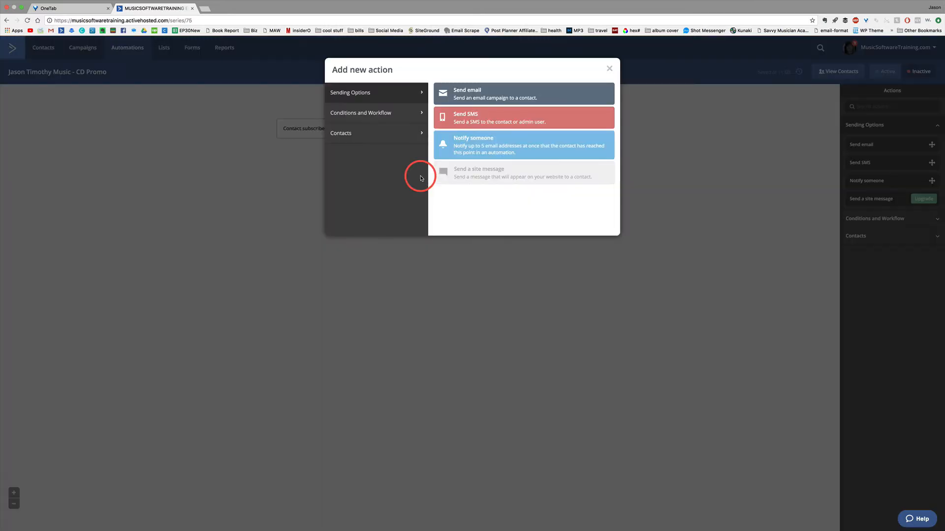
{"action": "left_click", "coordinate": [474, 96]}
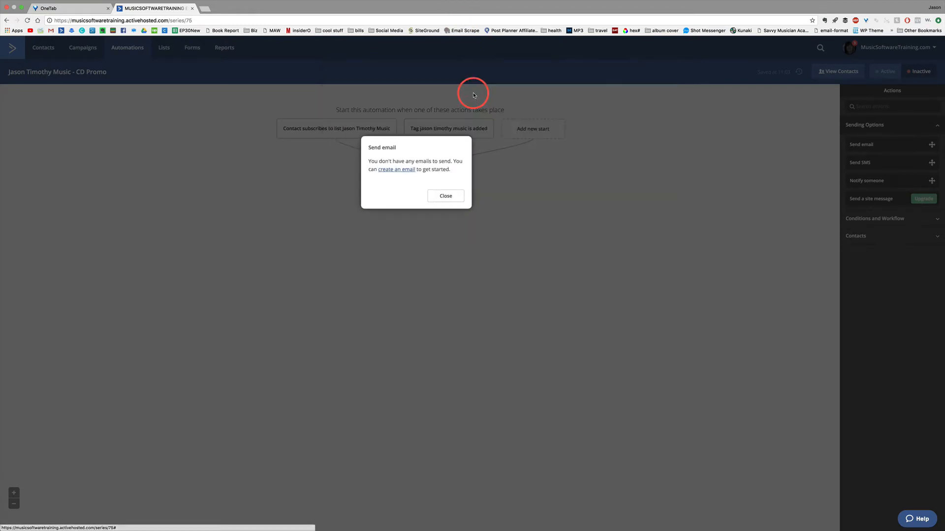
{"action": "left_click", "coordinate": [395, 170]}
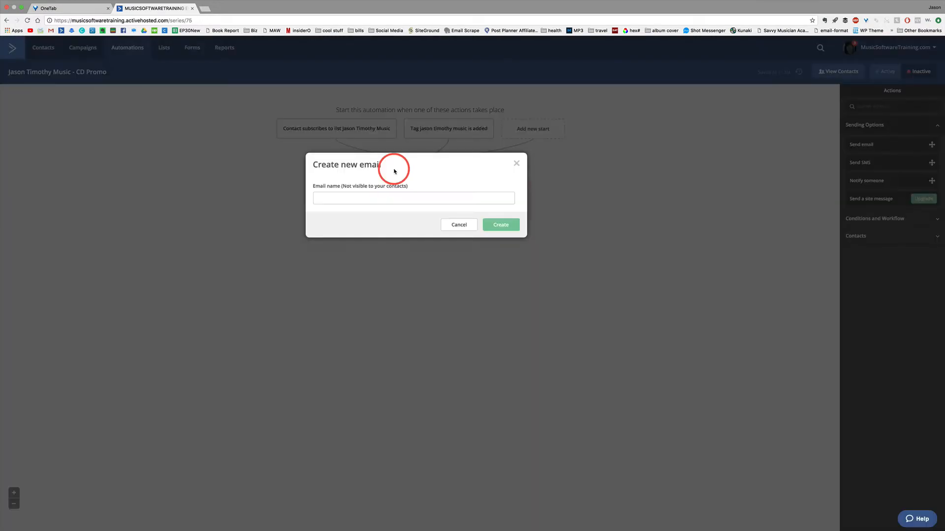
{"action": "left_click", "coordinate": [324, 198]}
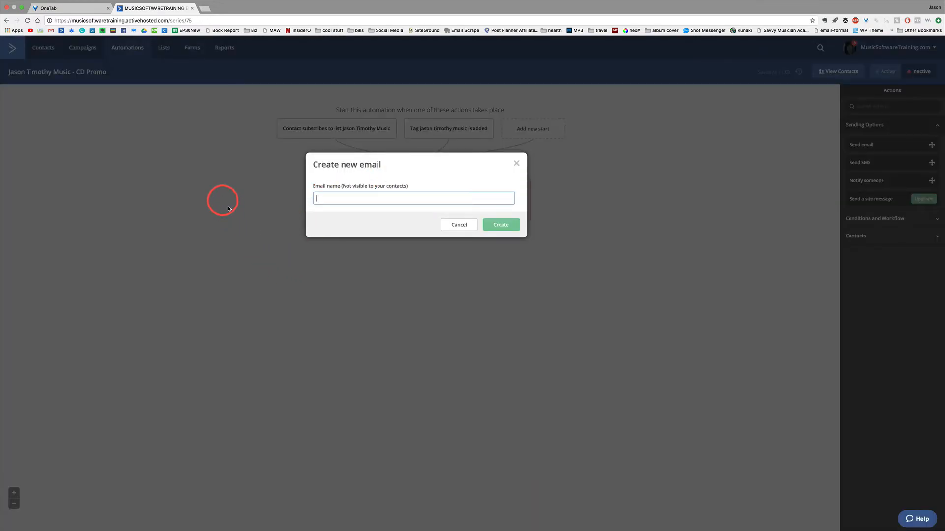
{"action": "type", "text": "introduction"}
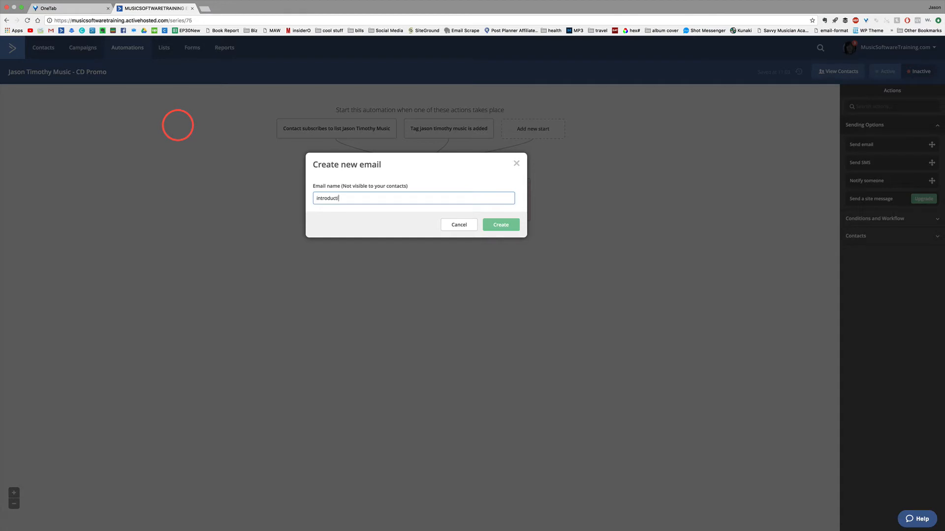
{"action": "left_click", "coordinate": [500, 224]}
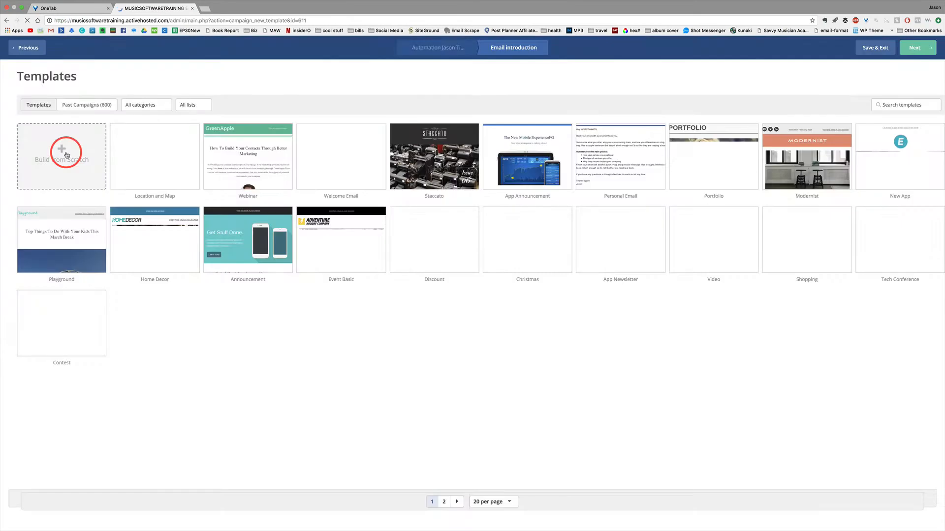
Step: Build the email from scratch with the Custom HTML template type
{"action": "left_click", "coordinate": [67, 155]}
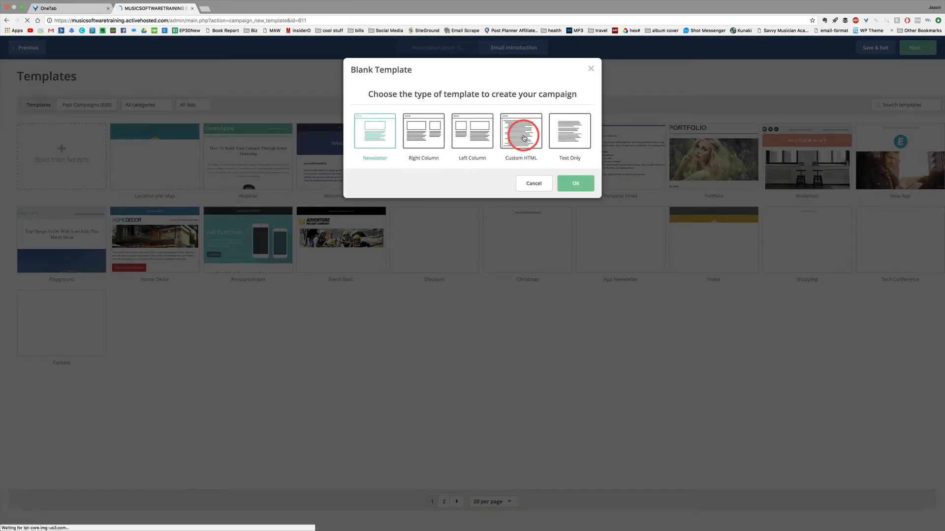
{"action": "left_click", "coordinate": [522, 160]}
{"action": "left_click", "coordinate": [579, 185]}
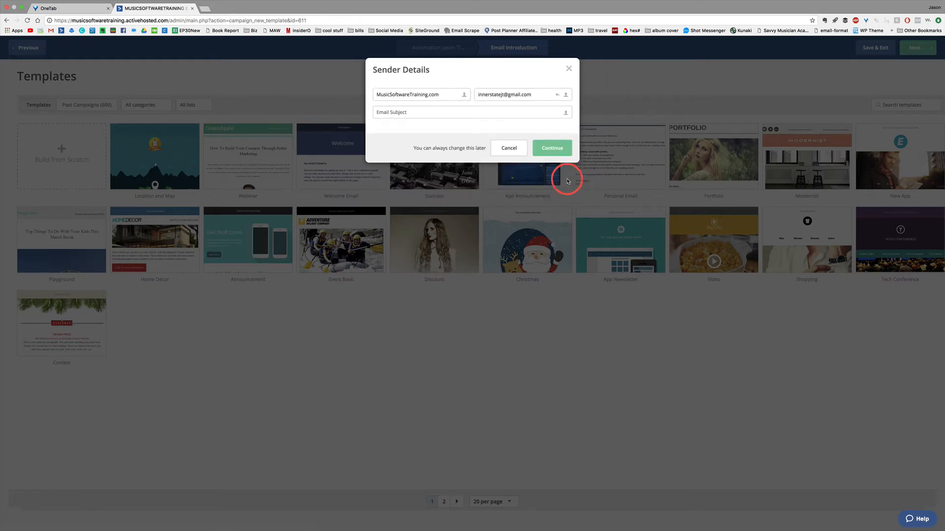
Step: Set the email subject to "hey, thanks for joining...." and continue with the existing sender details
{"action": "left_click", "coordinate": [465, 114]}
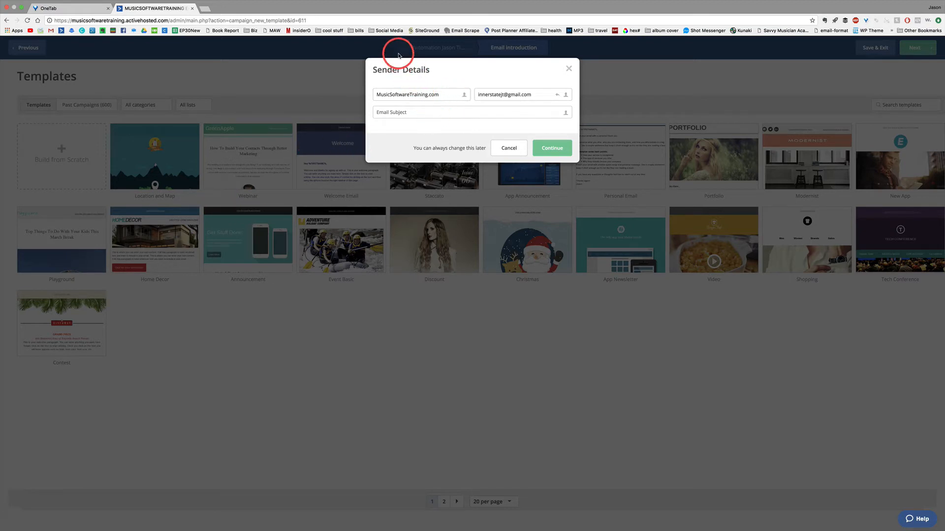
{"action": "type", "text": "hey, thanks for joining...."}
{"action": "left_click", "coordinate": [552, 148]}
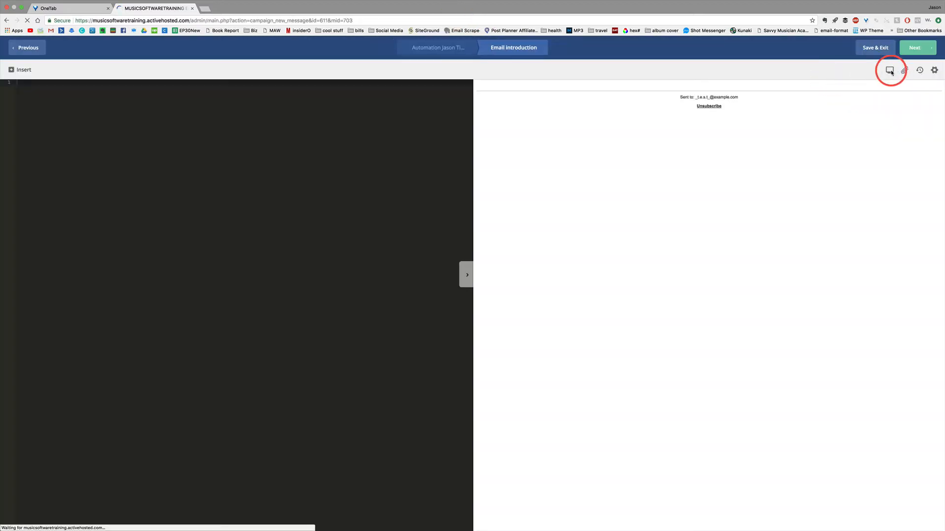
Step: Write the line "Grab your free download" in the email body using the visual editor
{"action": "left_click", "coordinate": [890, 72]}
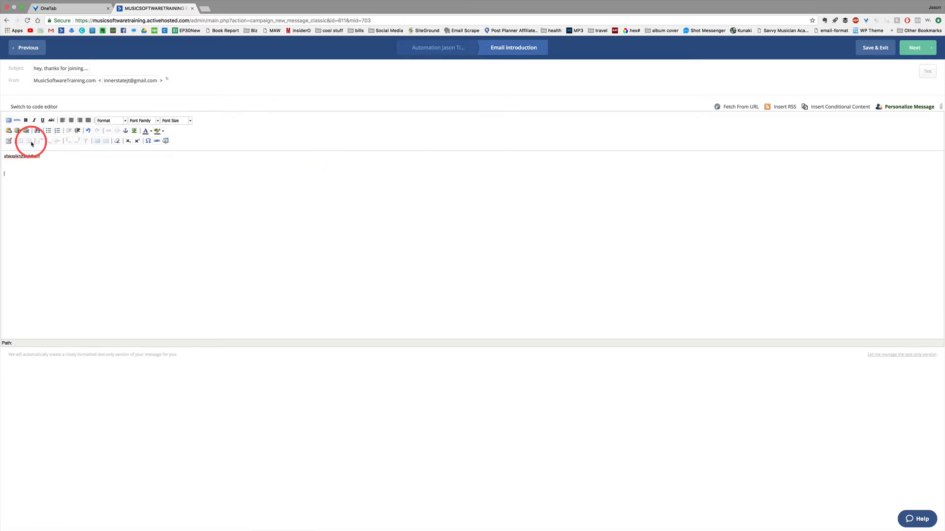
{"action": "type", "text": "Grab your free download"}
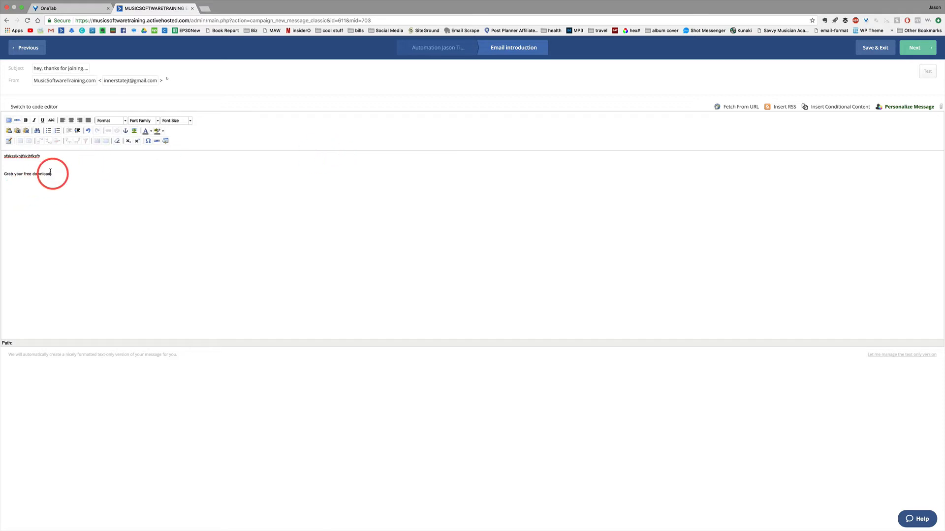
{"action": "left_click_drag", "start_coordinate": [51, 173], "coordinate": [4, 173]}
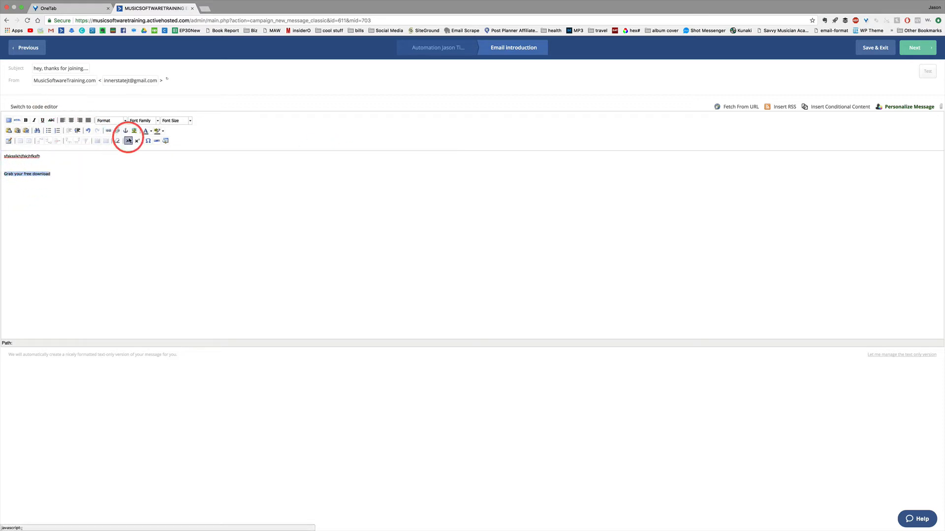
{"action": "left_click", "coordinate": [108, 130]}
{"action": "left_click", "coordinate": [423, 240]}
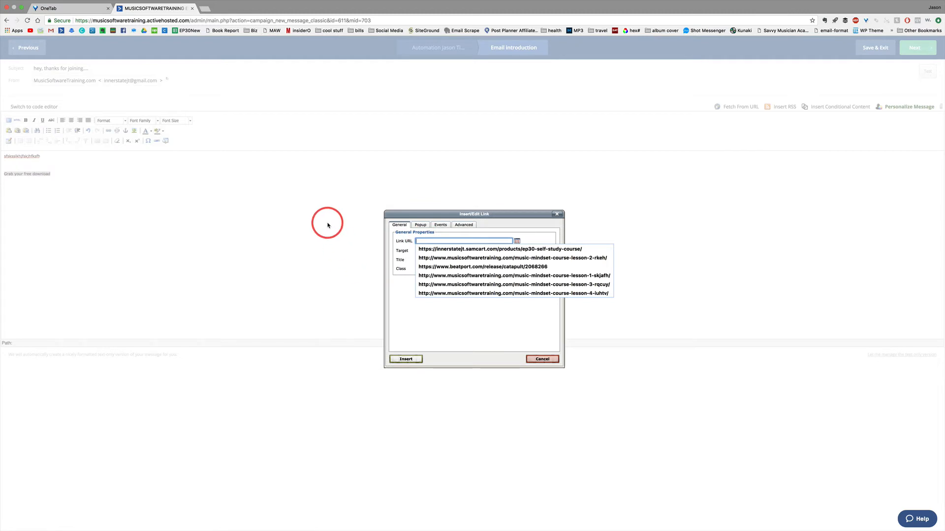
{"action": "type", "text": "http:"}
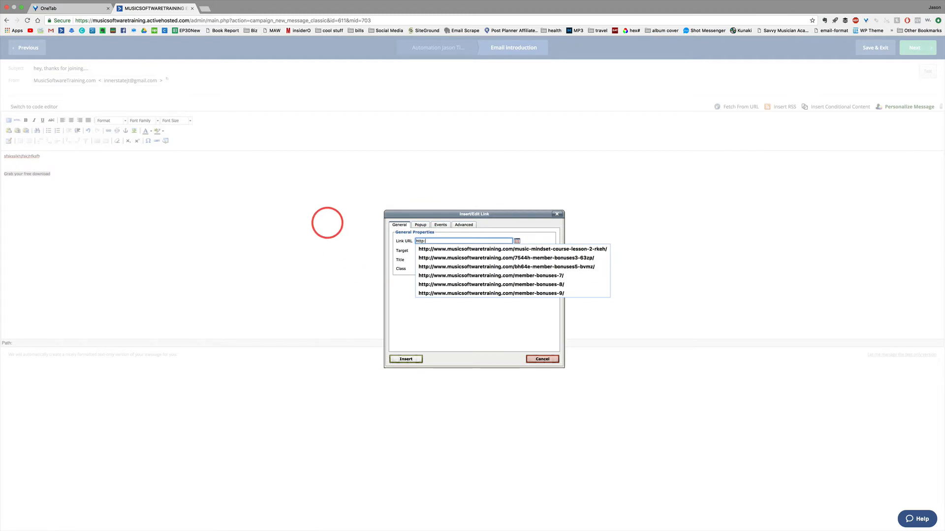
{"action": "type", "text": "//musicsoftwaretraining.com"}
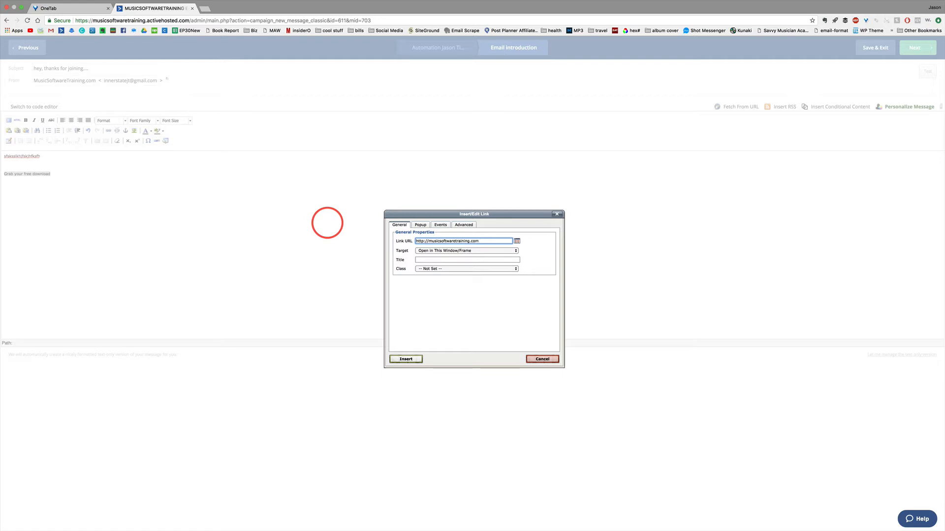
{"action": "left_click", "coordinate": [409, 359]}
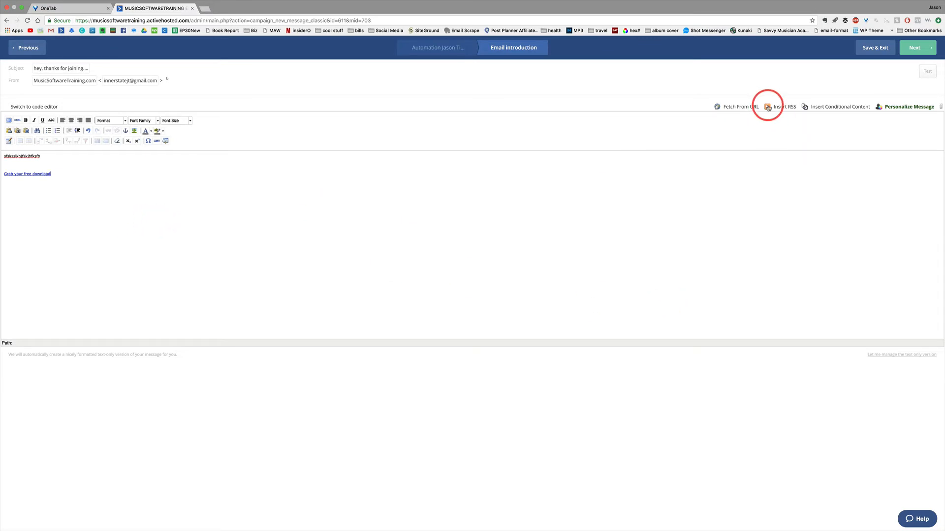
{"action": "left_click", "coordinate": [862, 45]}
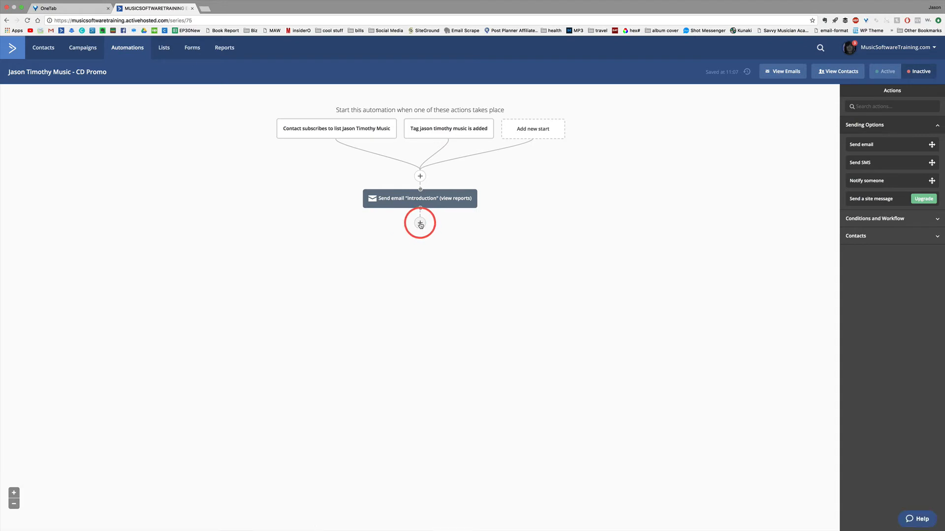
Step: Add three single-action copies of the "introduction" email one after another below the original
{"action": "mouse_move", "coordinate": [445, 193]}
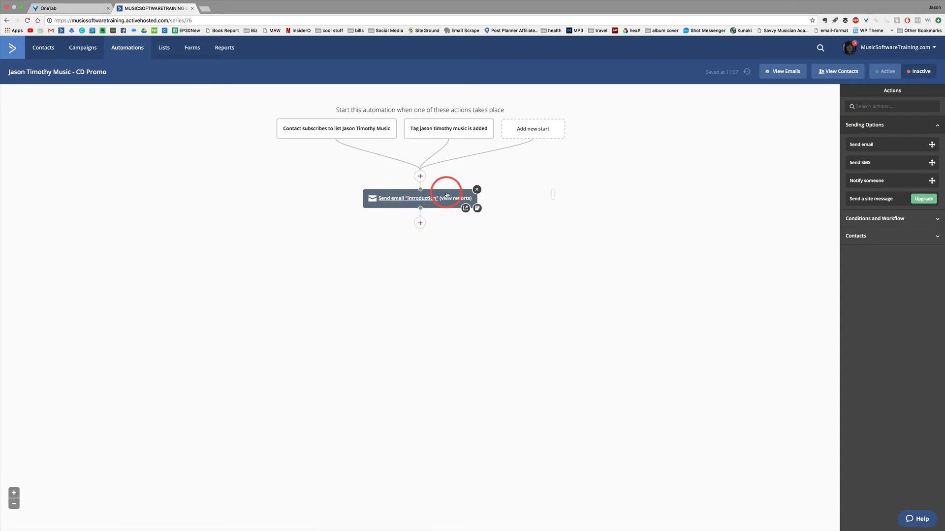
{"action": "left_click_drag", "start_coordinate": [446, 198], "coordinate": [443, 226]}
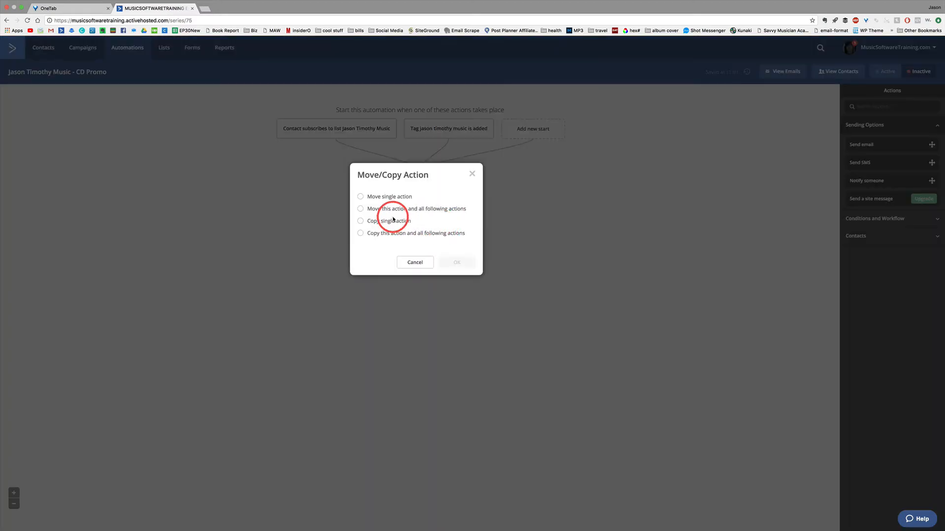
{"action": "left_click", "coordinate": [361, 222]}
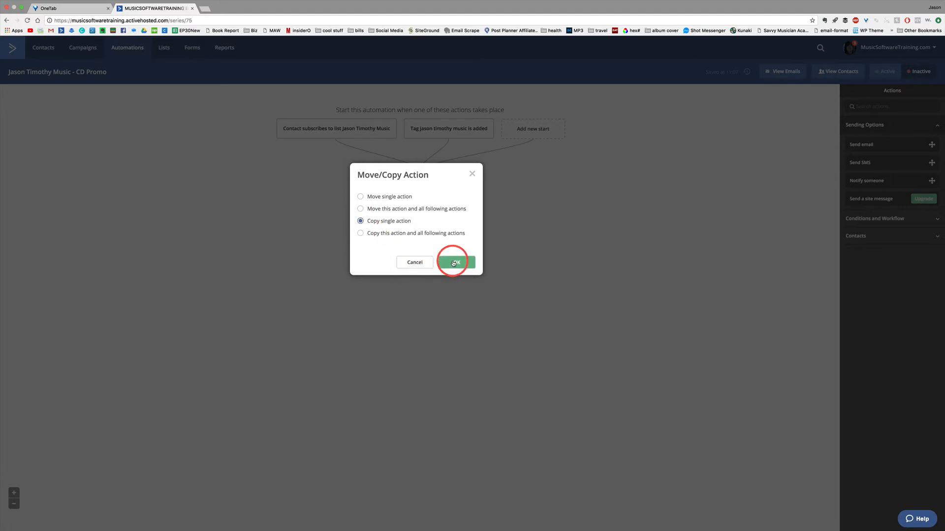
{"action": "left_click", "coordinate": [456, 262]}
{"action": "left_click_drag", "start_coordinate": [422, 245], "coordinate": [420, 272]}
{"action": "left_click", "coordinate": [363, 268]}
{"action": "left_click", "coordinate": [448, 309]}
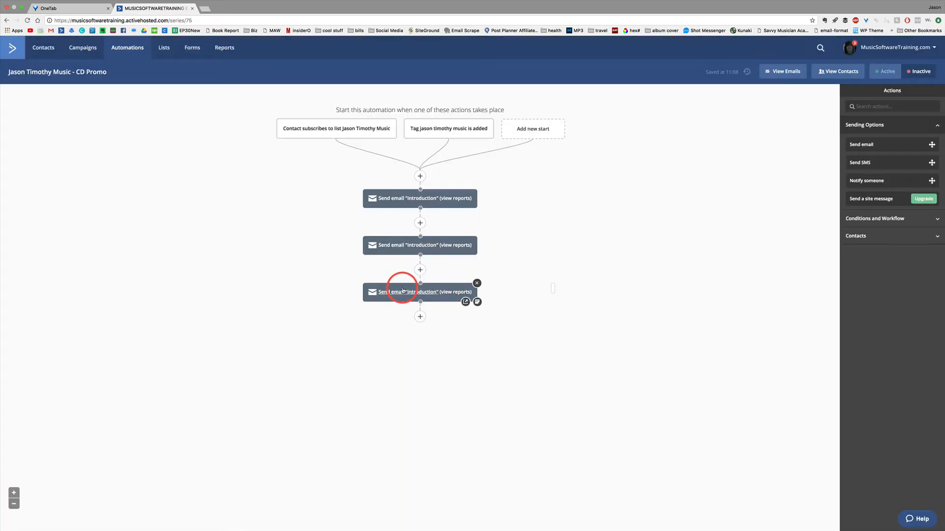
{"action": "left_click_drag", "start_coordinate": [403, 291], "coordinate": [422, 321]}
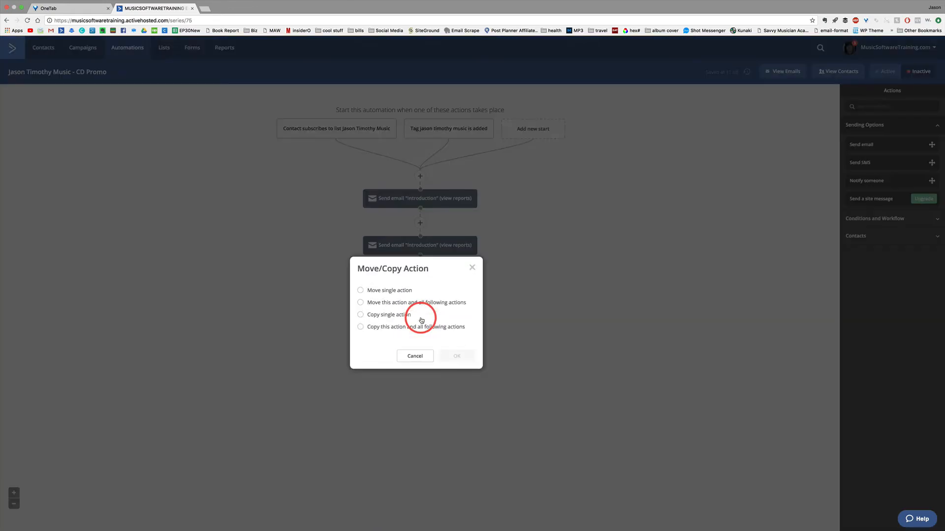
{"action": "left_click", "coordinate": [361, 315]}
{"action": "left_click", "coordinate": [458, 356]}
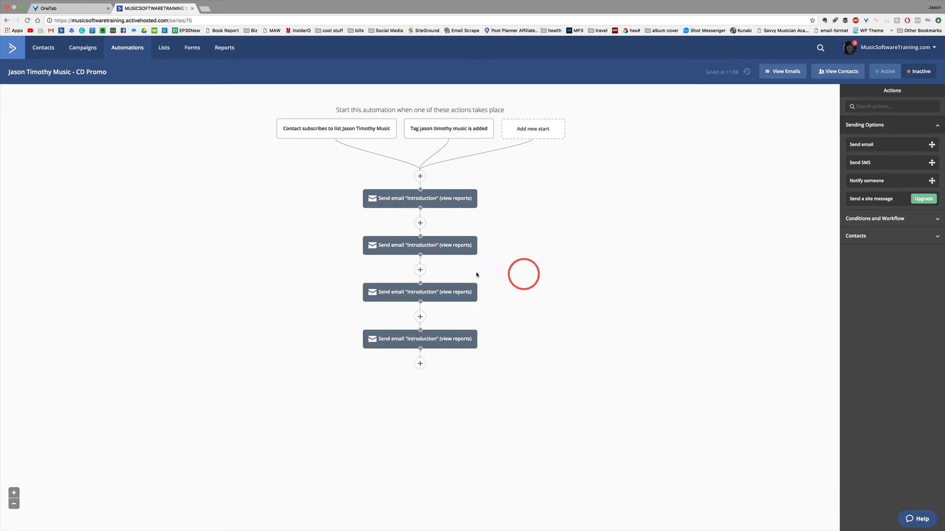
Step: Insert a wait of 1 day between the first and second "introduction" emails
{"action": "left_click", "coordinate": [420, 225]}
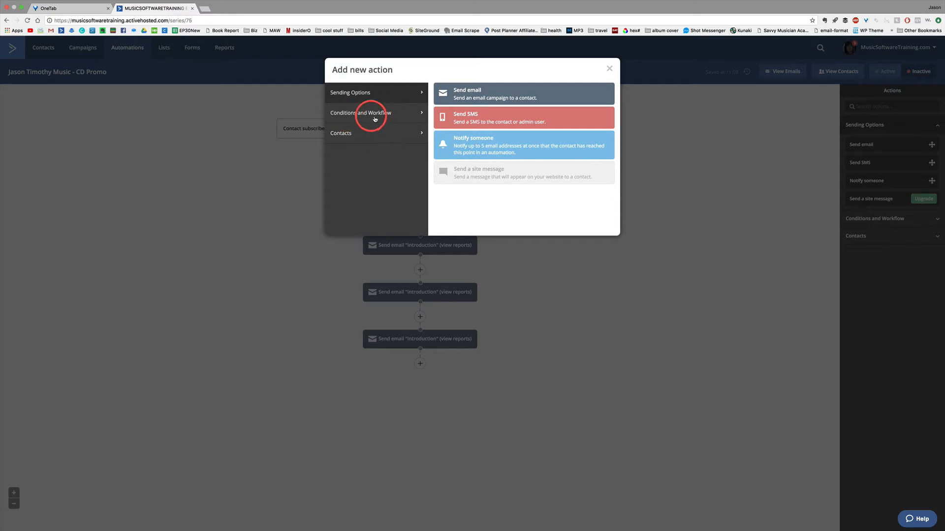
{"action": "left_click", "coordinate": [355, 113]}
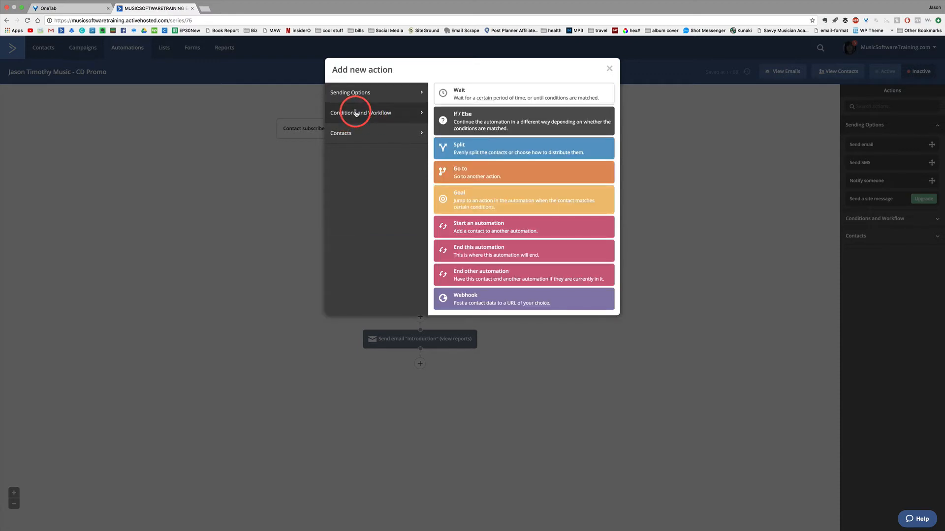
{"action": "left_click", "coordinate": [482, 95]}
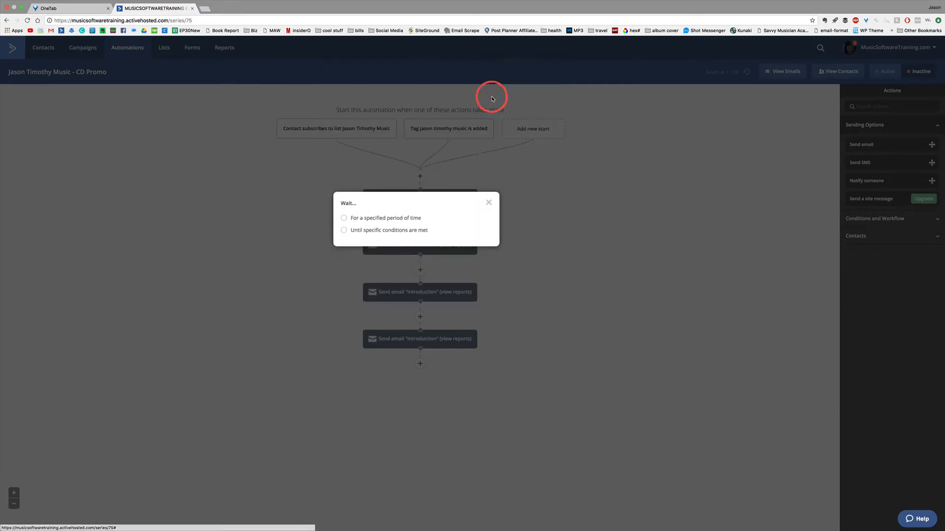
{"action": "left_click", "coordinate": [345, 220]}
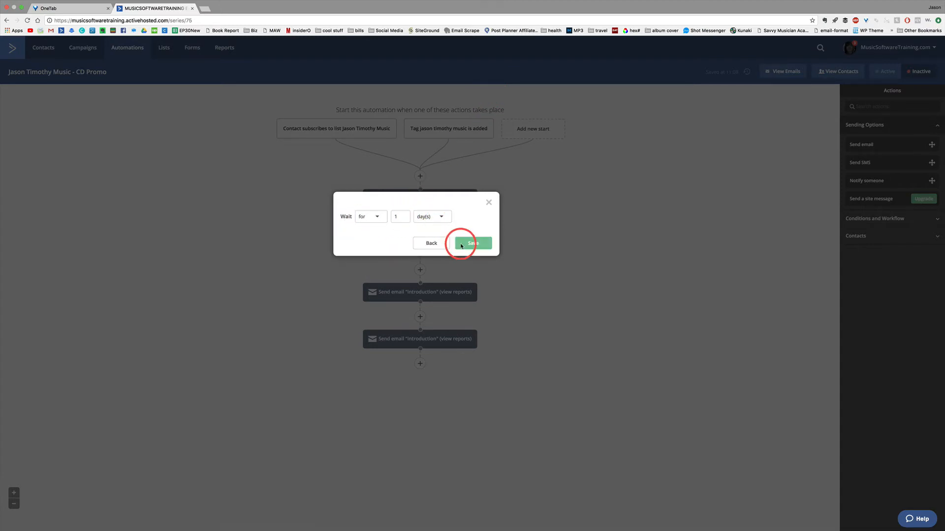
{"action": "left_click", "coordinate": [475, 244]}
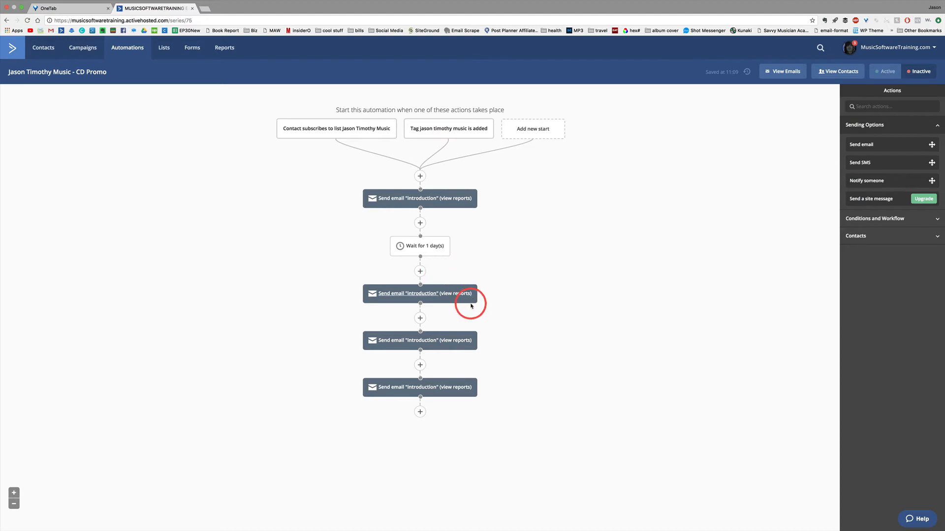
Step: Insert an If/Else action below the one-day wait and choose the condition "Has not clicked on a link"
{"action": "mouse_move", "coordinate": [421, 294]}
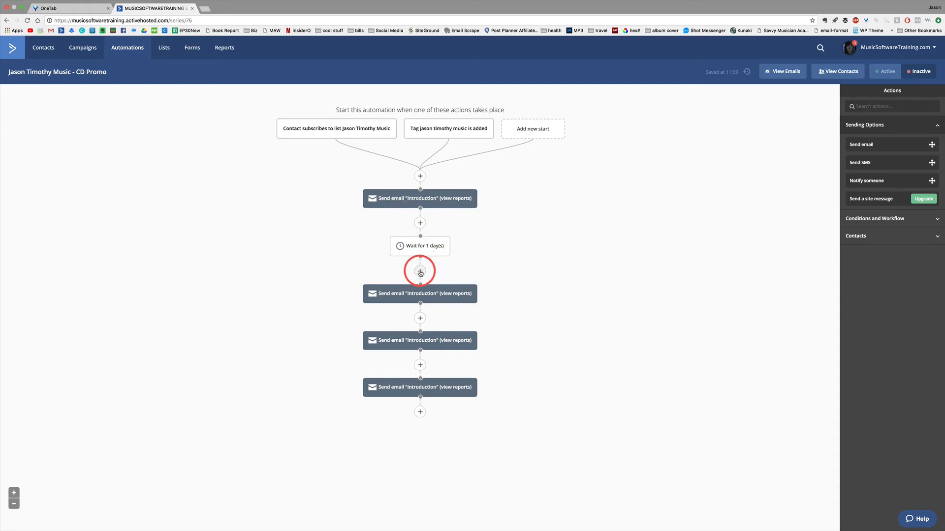
{"action": "left_click", "coordinate": [420, 272]}
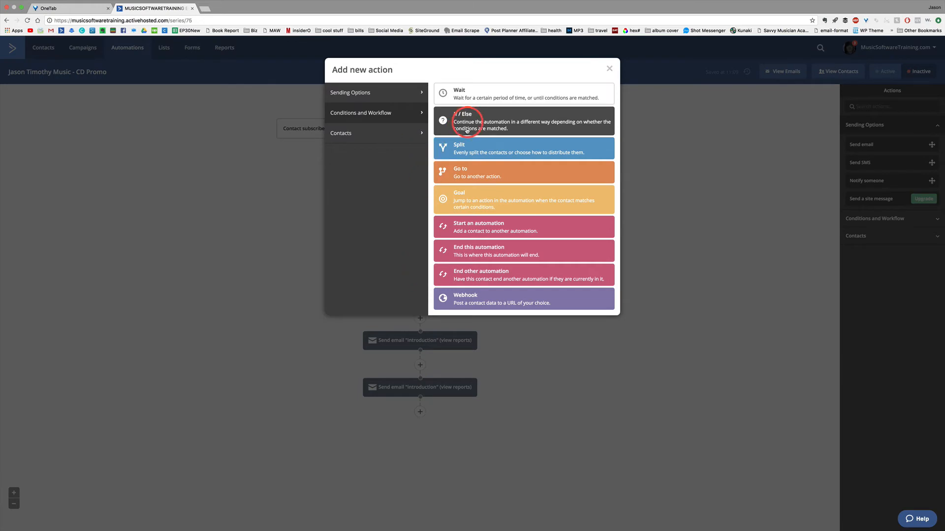
{"action": "left_click", "coordinate": [514, 124]}
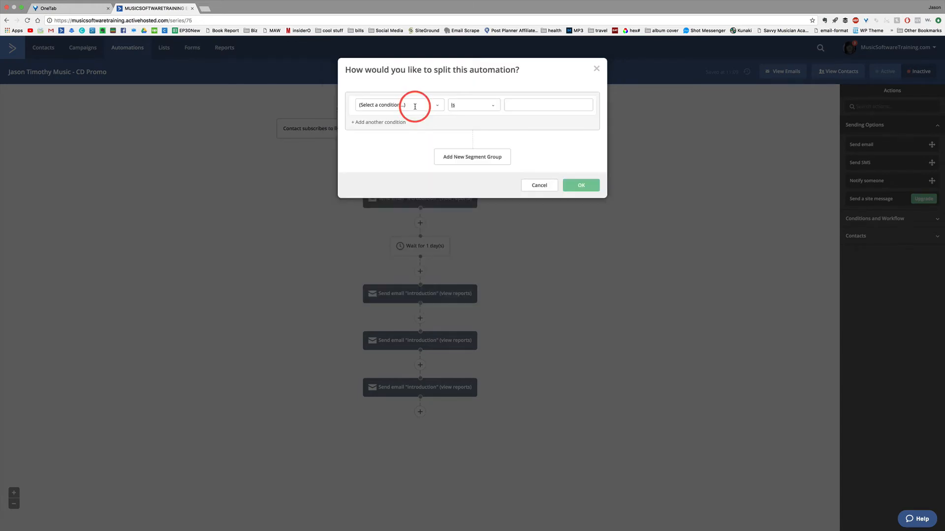
{"action": "left_click", "coordinate": [414, 107]}
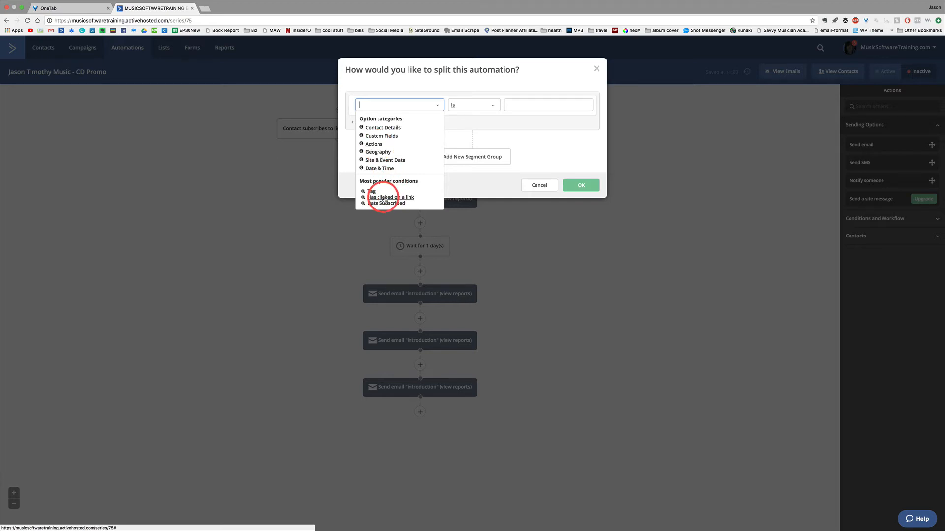
{"action": "left_click", "coordinate": [372, 144]}
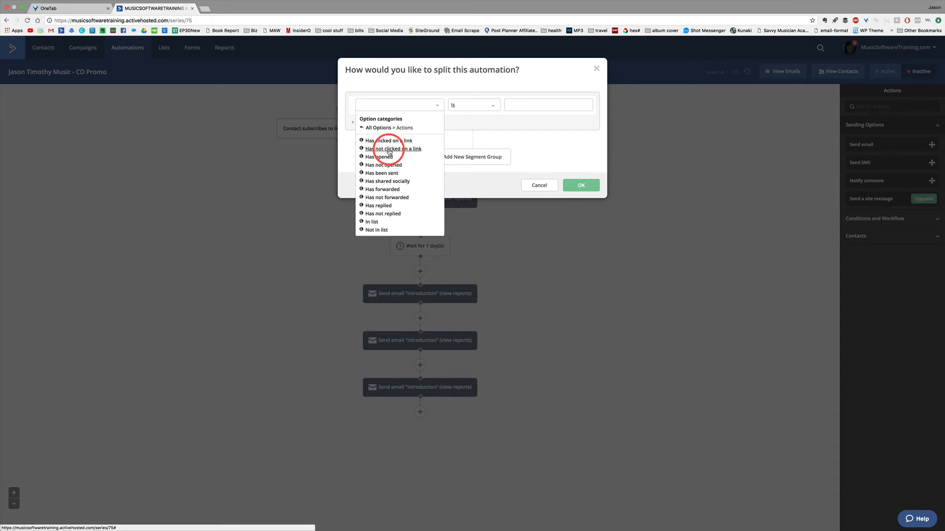
{"action": "left_click", "coordinate": [389, 150]}
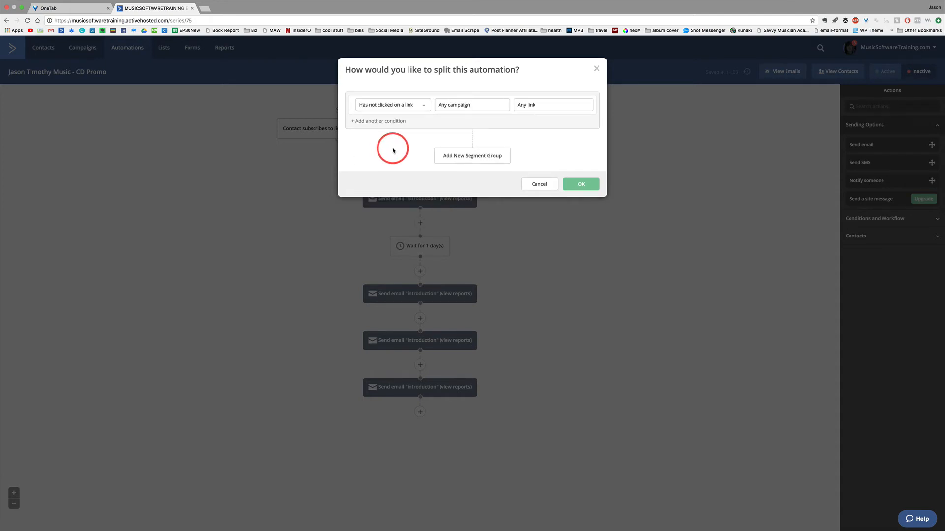
{"action": "left_click", "coordinate": [464, 106]}
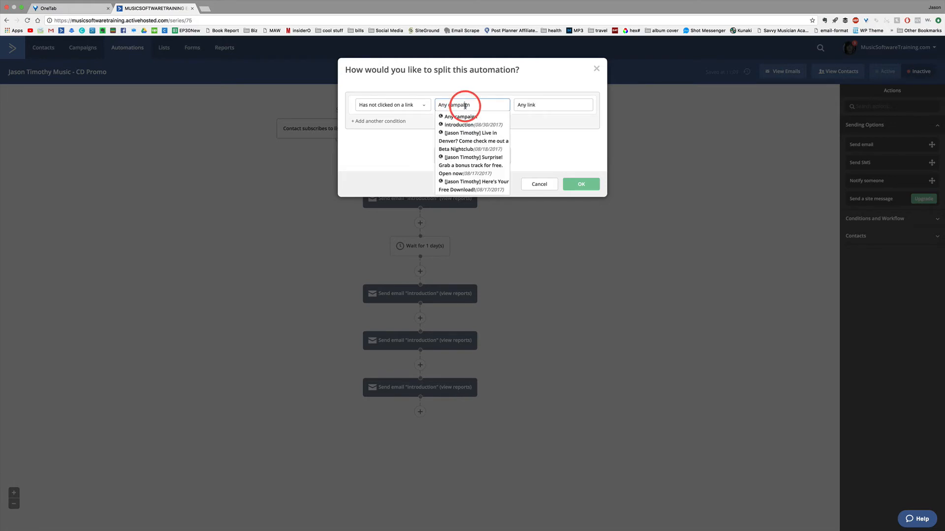
{"action": "left_click", "coordinate": [459, 125]}
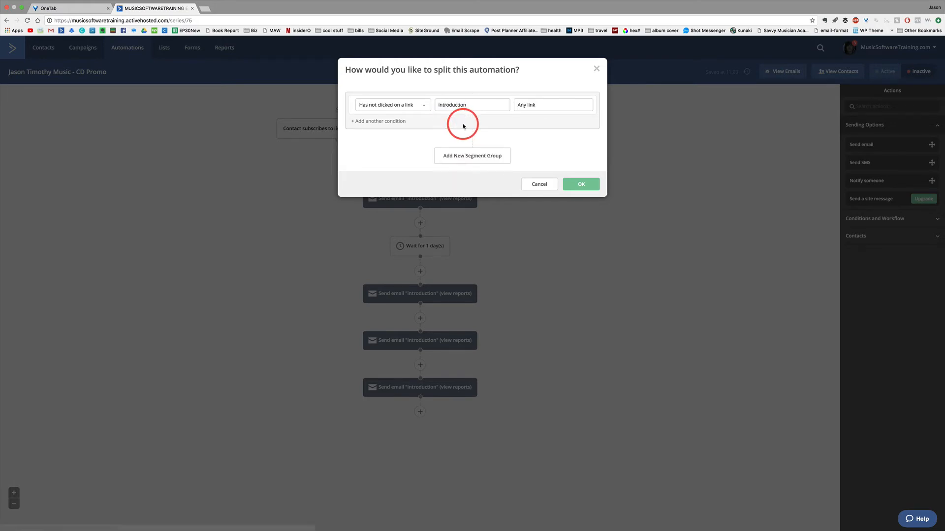
{"action": "left_click", "coordinate": [539, 106]}
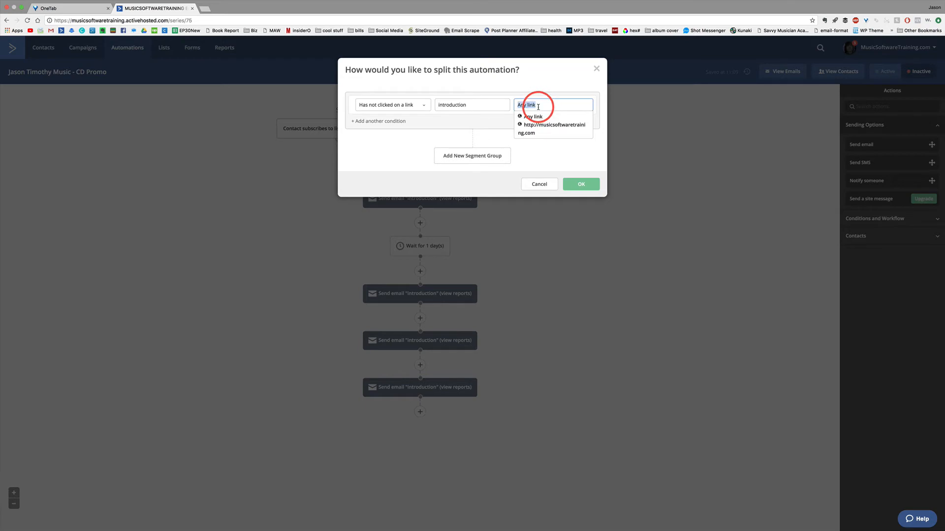
{"action": "left_click", "coordinate": [569, 127]}
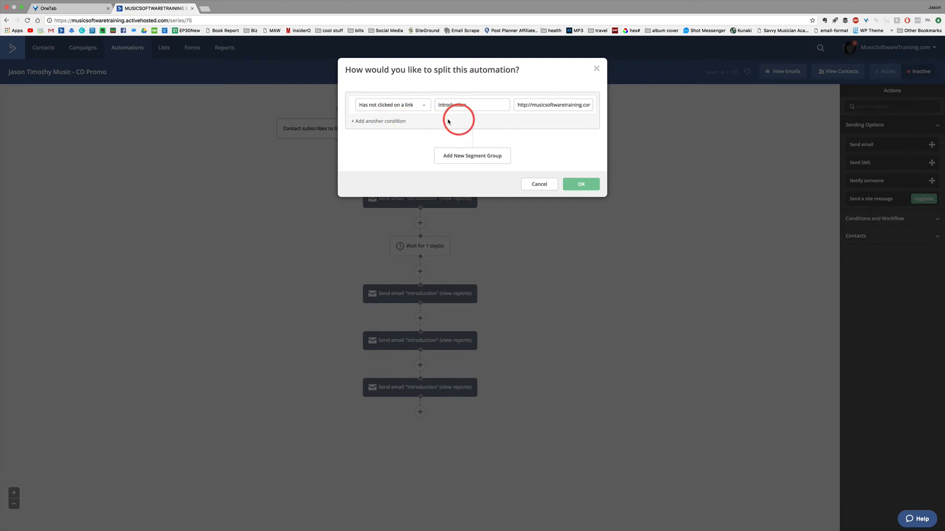
{"action": "left_click", "coordinate": [582, 185]}
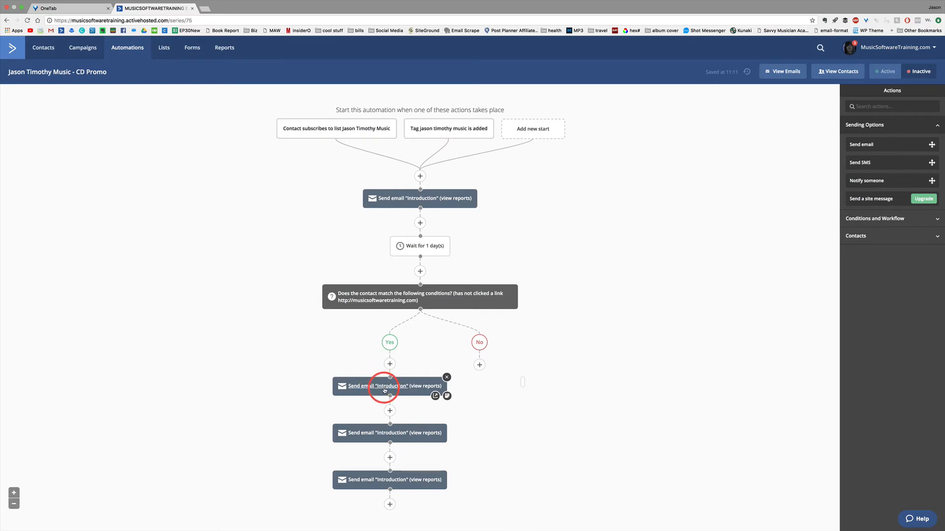
Step: Add a Go to action under the No branch and connect it to the second email of the Yes branch
{"action": "left_click", "coordinate": [479, 365]}
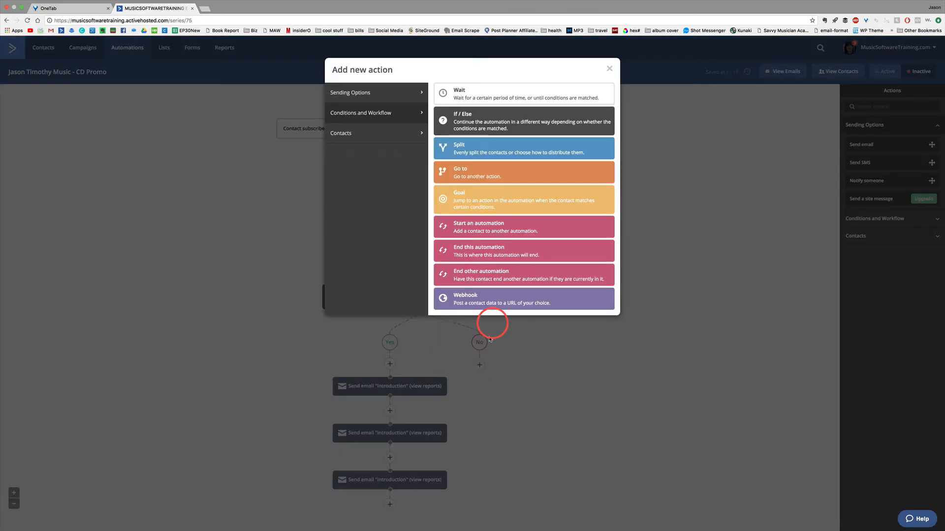
{"action": "left_click", "coordinate": [469, 174]}
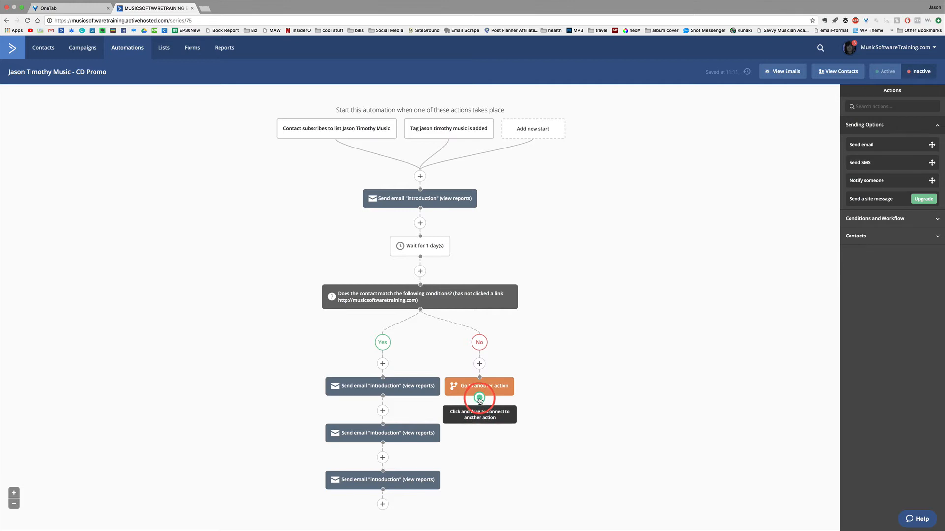
{"action": "left_click_drag", "start_coordinate": [479, 399], "coordinate": [383, 429]}
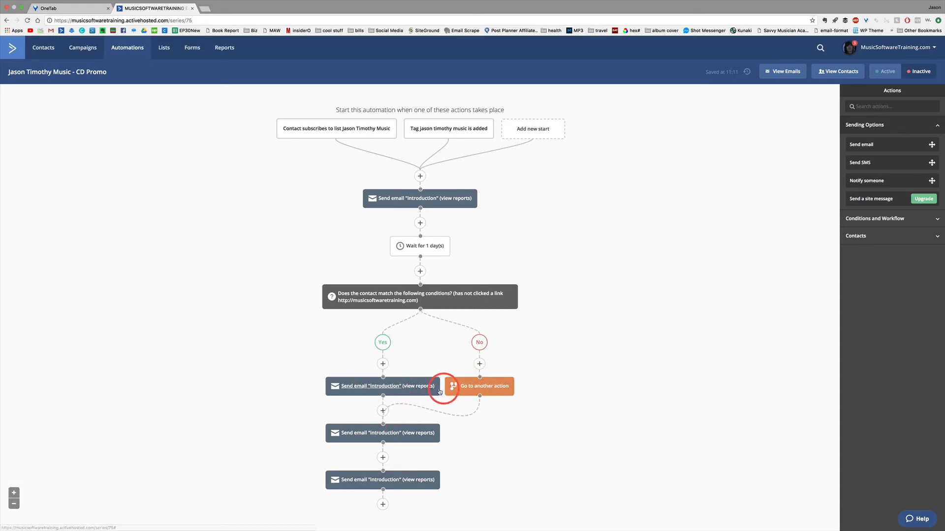
Step: Insert a wait of 2 days below the first "introduction" email of the Yes branch
{"action": "left_click", "coordinate": [382, 411]}
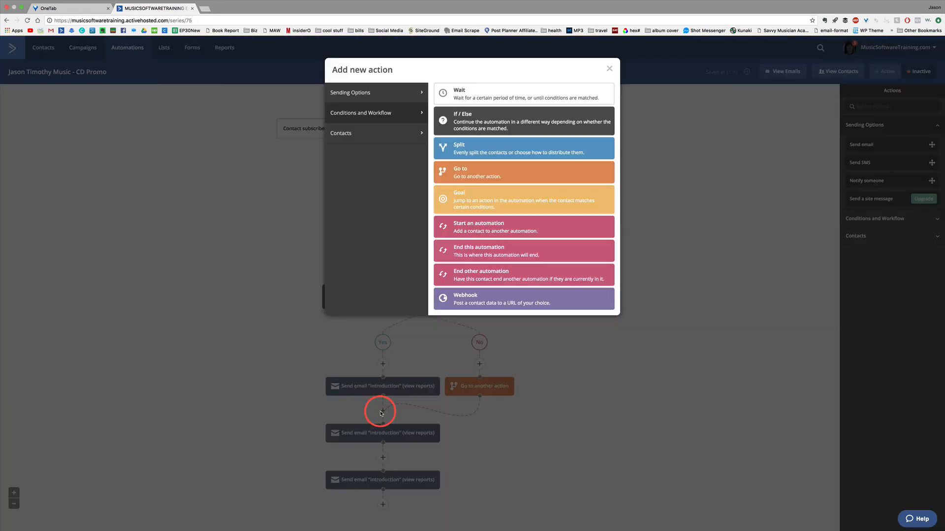
{"action": "left_click", "coordinate": [476, 95]}
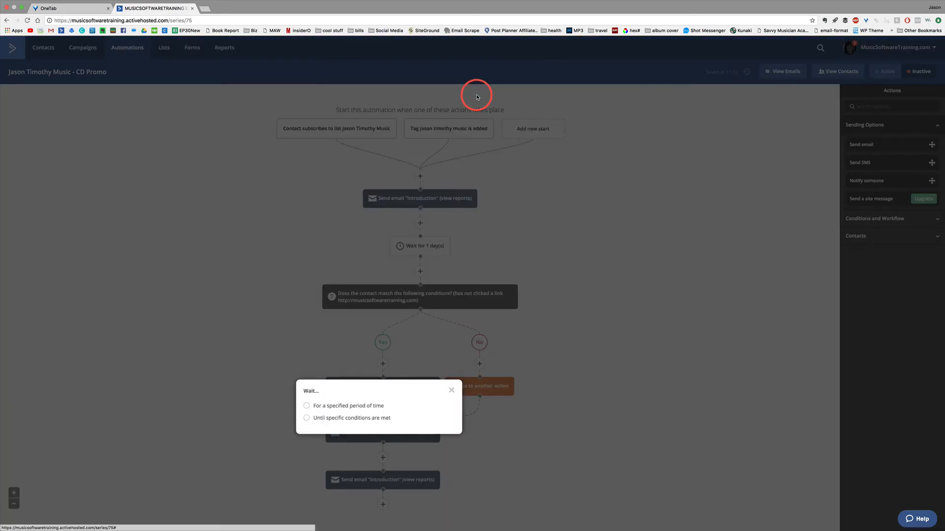
{"action": "left_click", "coordinate": [315, 406]}
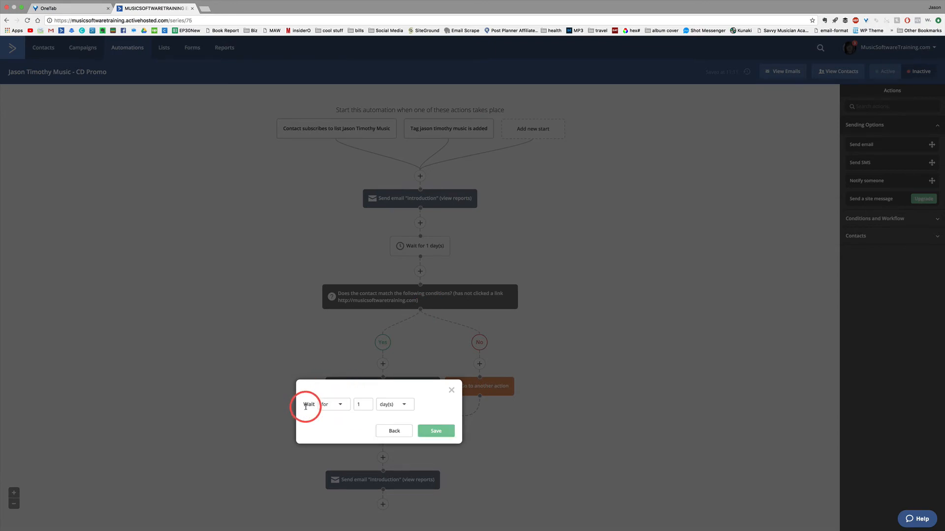
{"action": "double_click", "coordinate": [356, 404]}
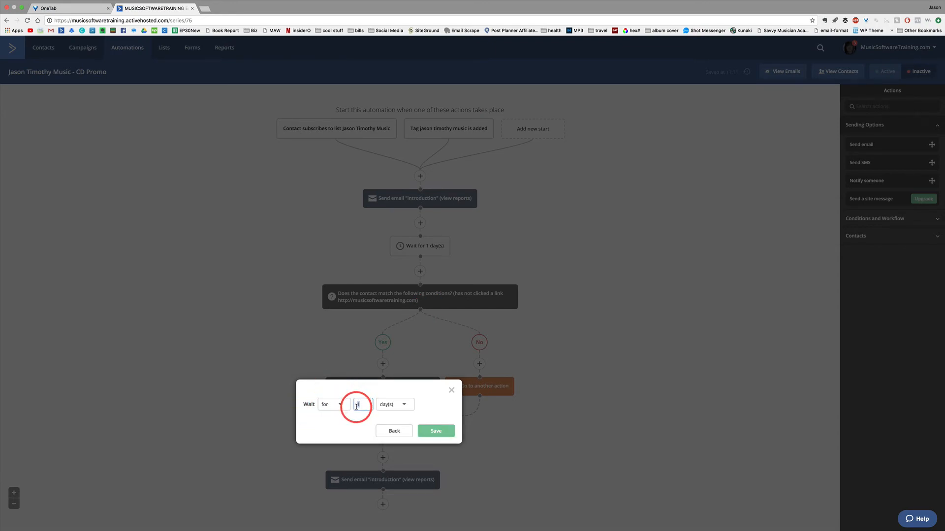
{"action": "type", "text": "2"}
{"action": "left_click", "coordinate": [435, 431]}
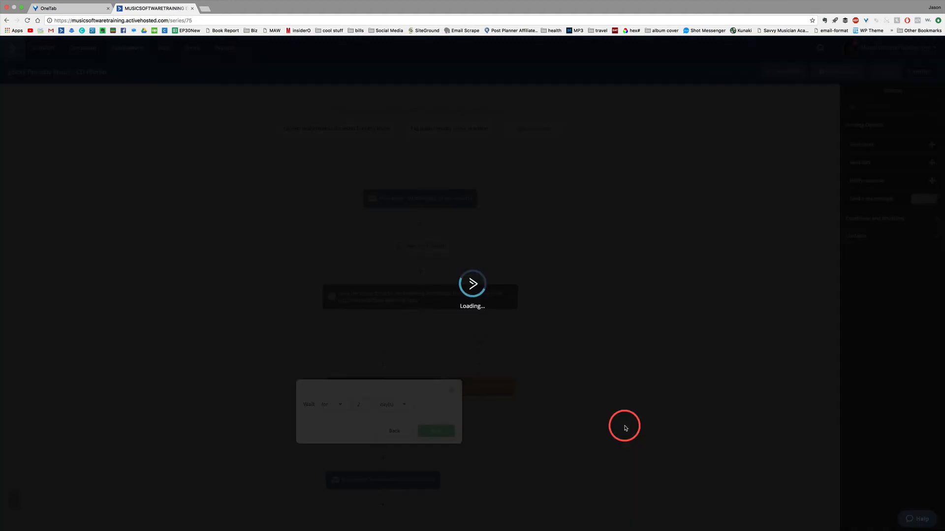
Step: Insert a wait of 2 days between the second and third "introduction" emails of the Yes branch
{"action": "scroll", "coordinate": [576, 414], "scroll_direction": "down", "scroll_amount": 2}
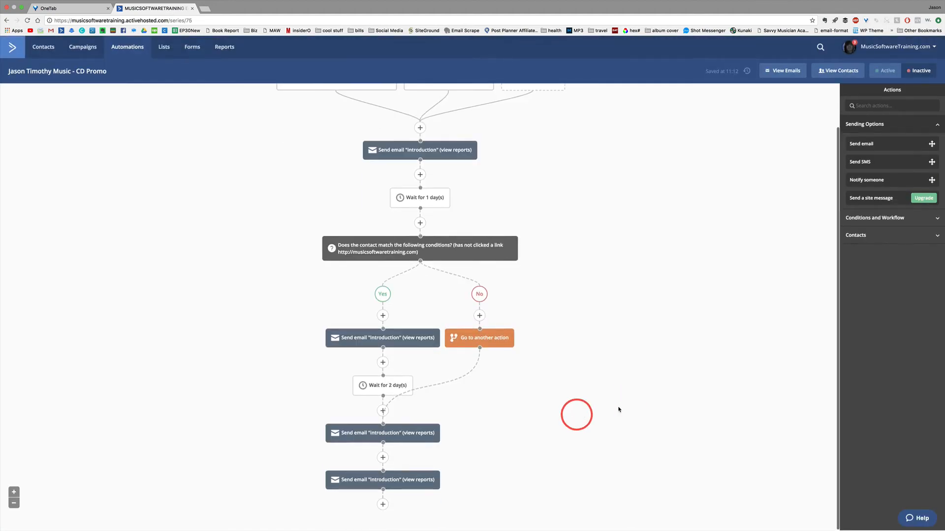
{"action": "left_click", "coordinate": [383, 458]}
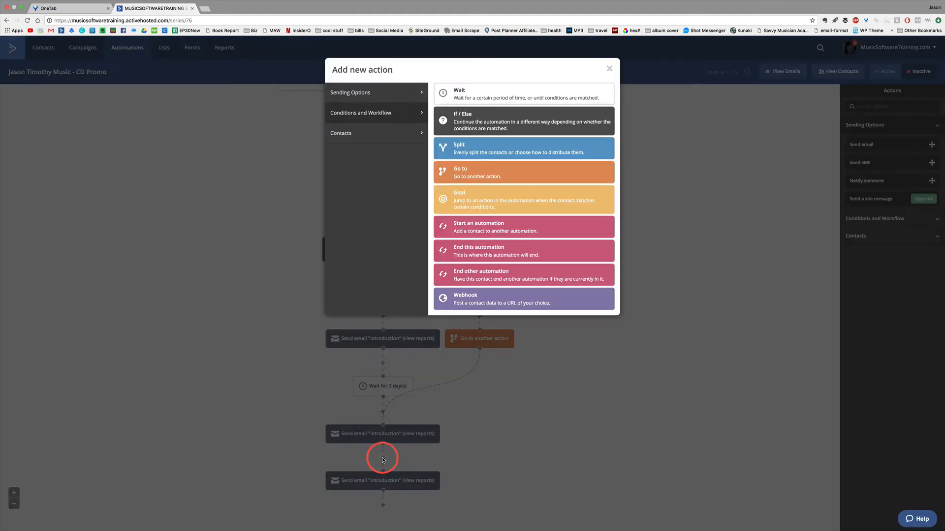
{"action": "left_click", "coordinate": [477, 90]}
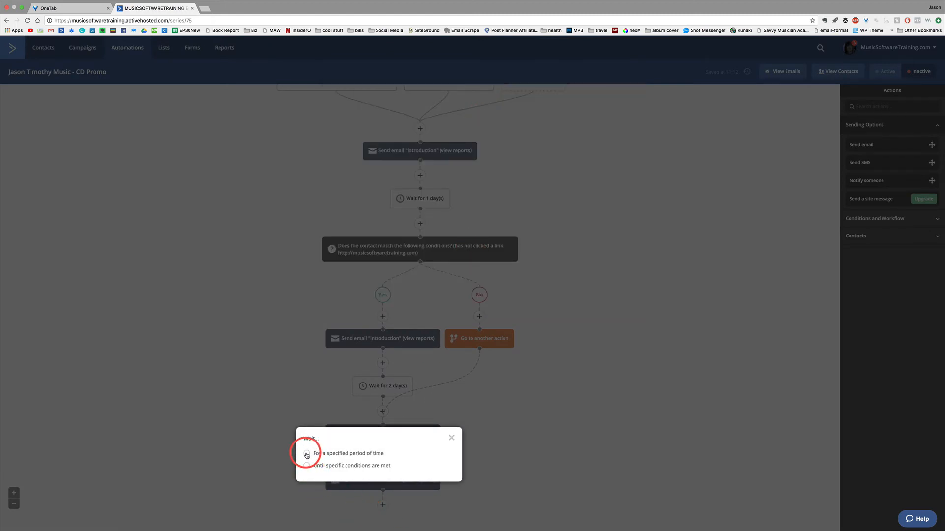
{"action": "left_click", "coordinate": [306, 454]}
{"action": "double_click", "coordinate": [359, 452]}
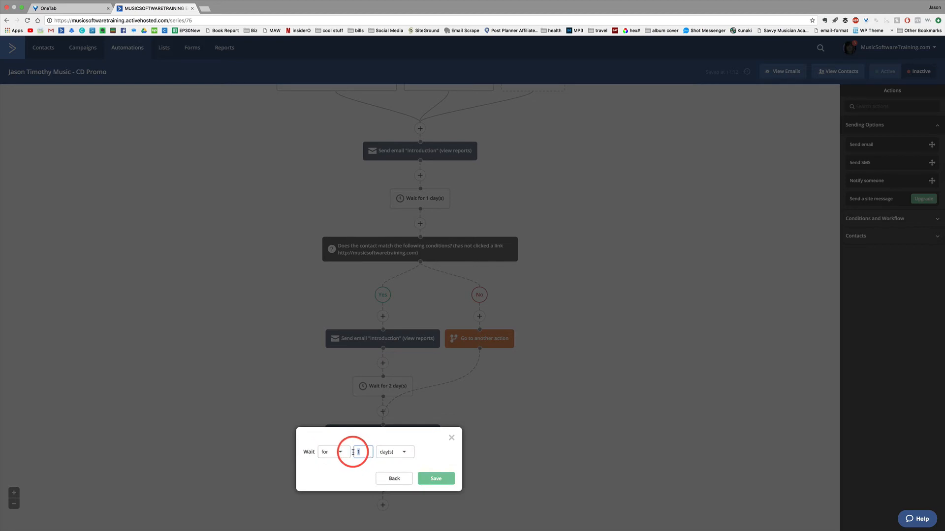
{"action": "type", "text": "2"}
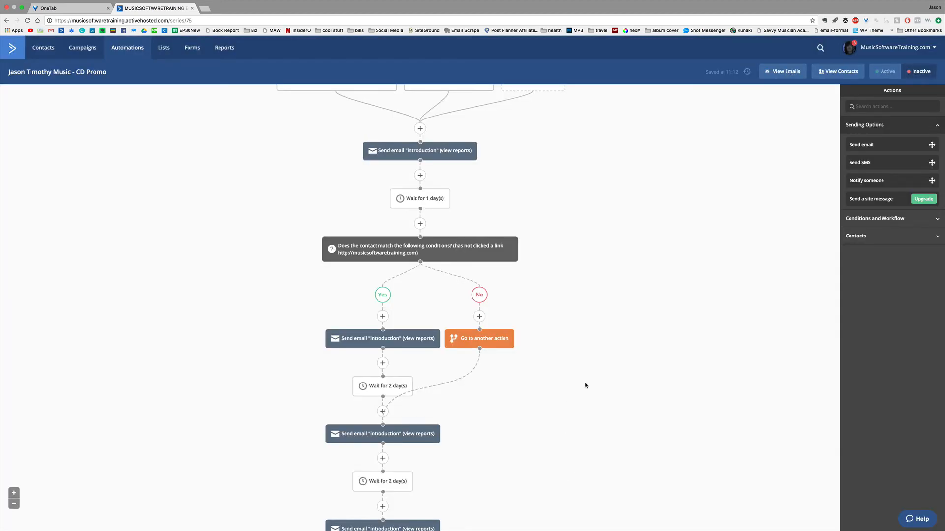
{"action": "scroll", "coordinate": [578, 441], "scroll_direction": "down", "scroll_amount": 2}
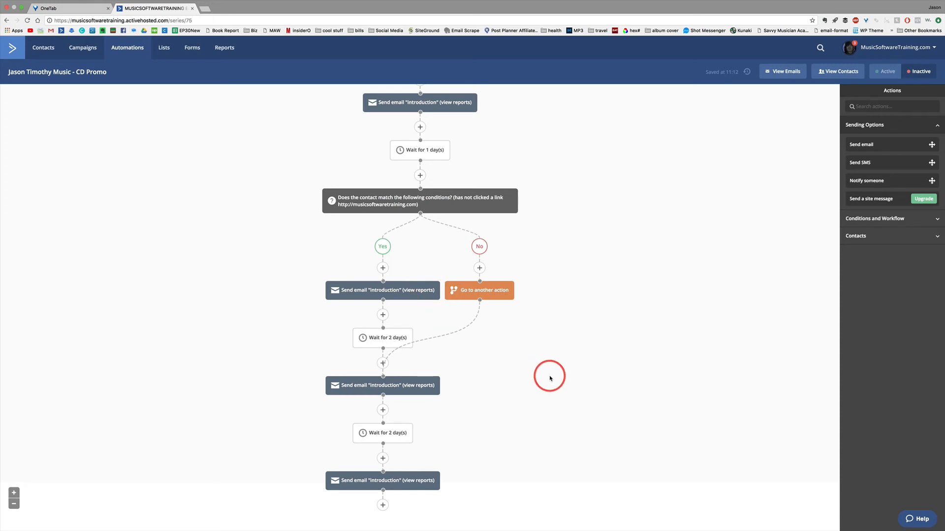
{"action": "mouse_move", "coordinate": [422, 196]}
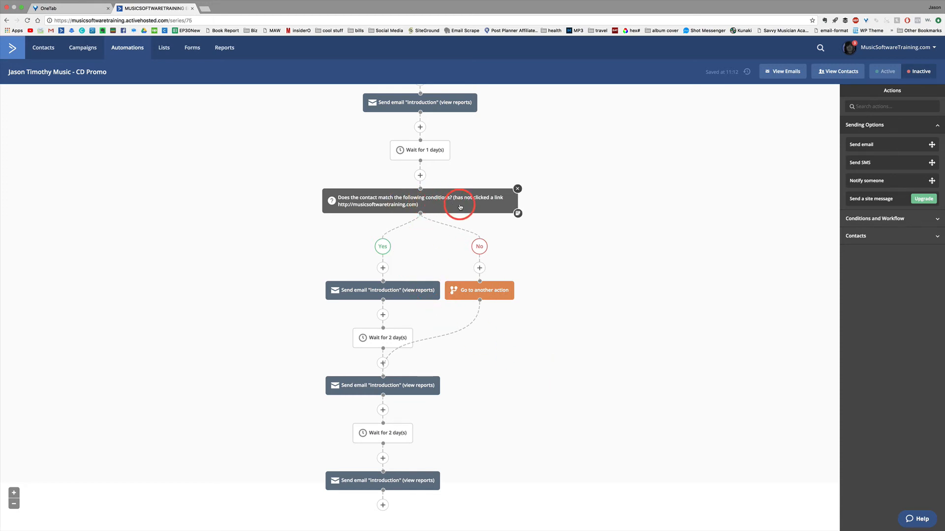
{"action": "mouse_move", "coordinate": [368, 481]}
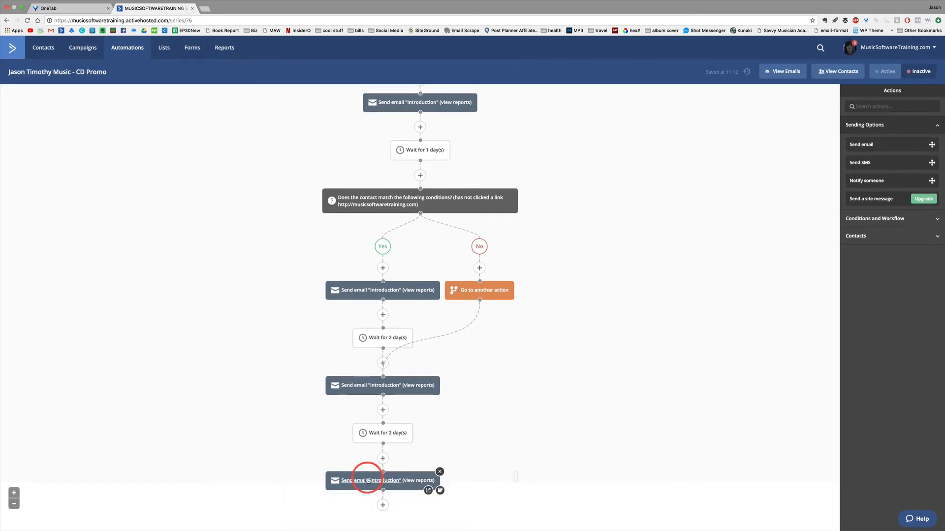
{"action": "mouse_move", "coordinate": [389, 384]}
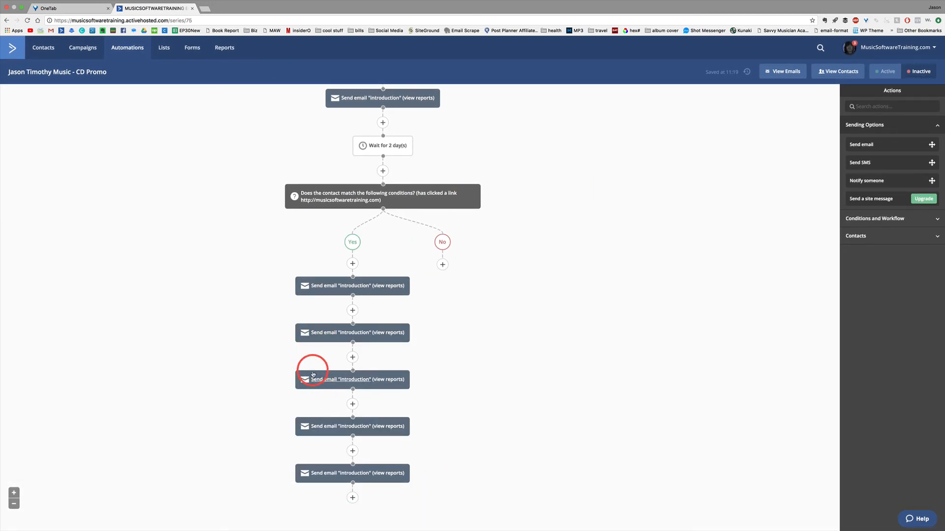
{"action": "mouse_move", "coordinate": [381, 285]}
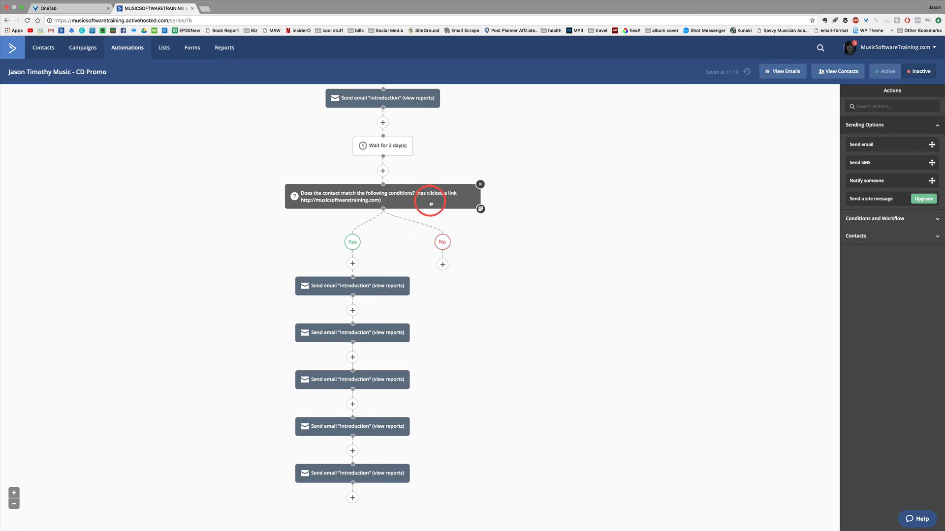
Step: Add a Go to action under the No branch of the "has clicked a link" split
{"action": "left_click", "coordinate": [442, 264]}
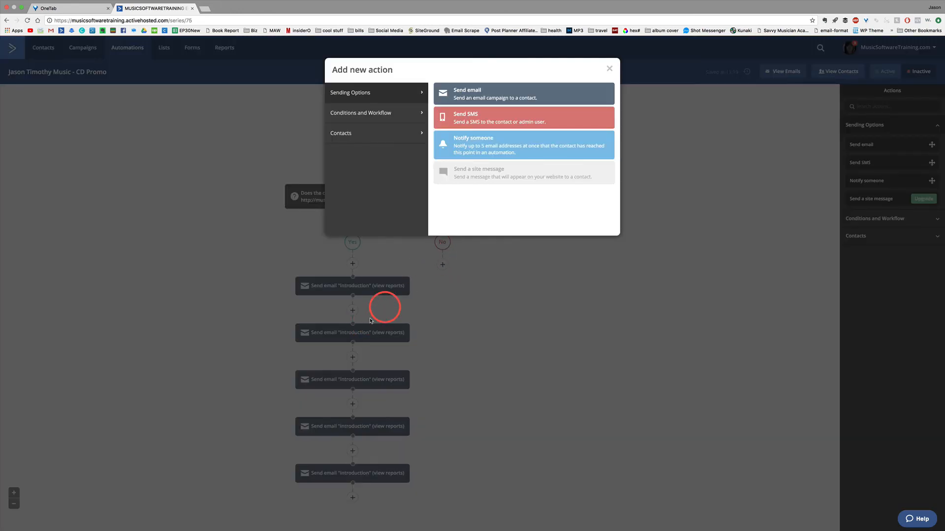
{"action": "left_click", "coordinate": [384, 117]}
{"action": "left_click", "coordinate": [477, 170]}
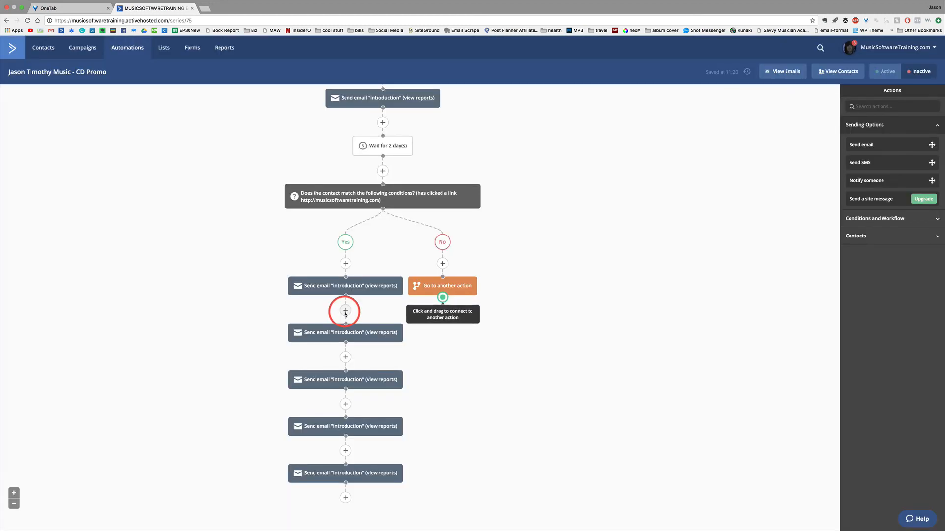
Step: Insert a wait of 2 days below the first email in the Yes branch of the "has clicked a link" split
{"action": "left_click", "coordinate": [345, 311]}
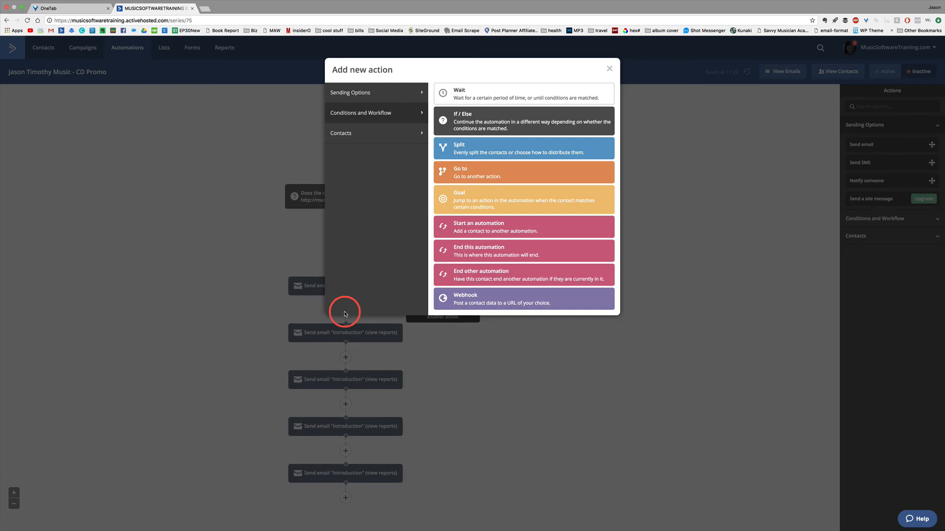
{"action": "left_click", "coordinate": [472, 94]}
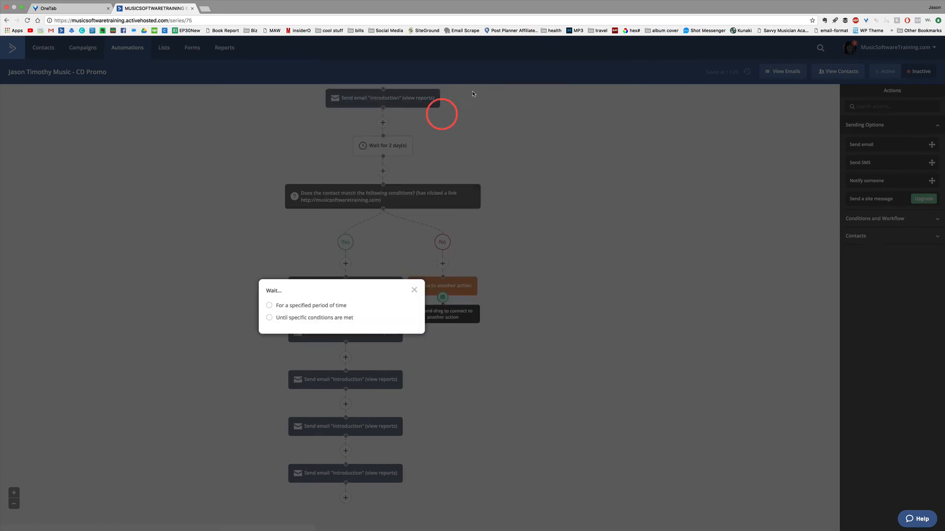
{"action": "left_click", "coordinate": [269, 306]}
{"action": "double_click", "coordinate": [318, 304]}
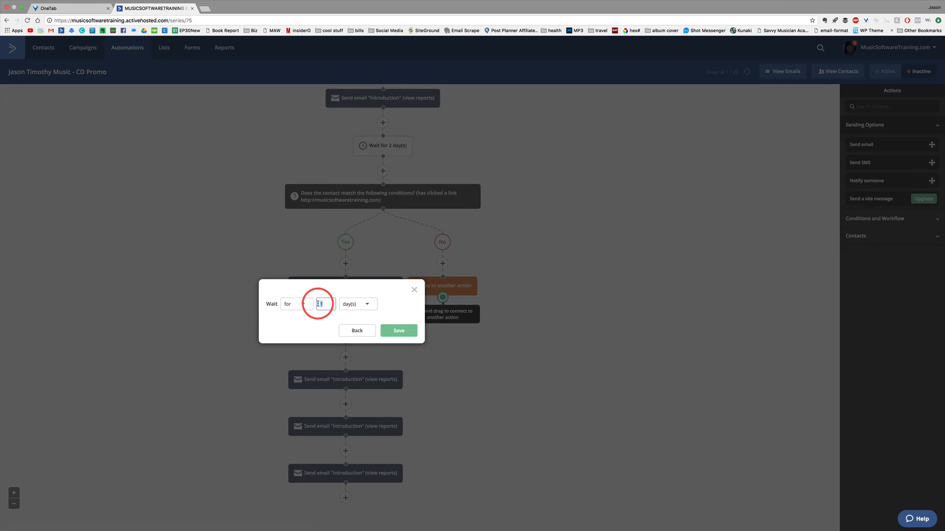
{"action": "type", "text": "2"}
{"action": "left_click", "coordinate": [396, 330]}
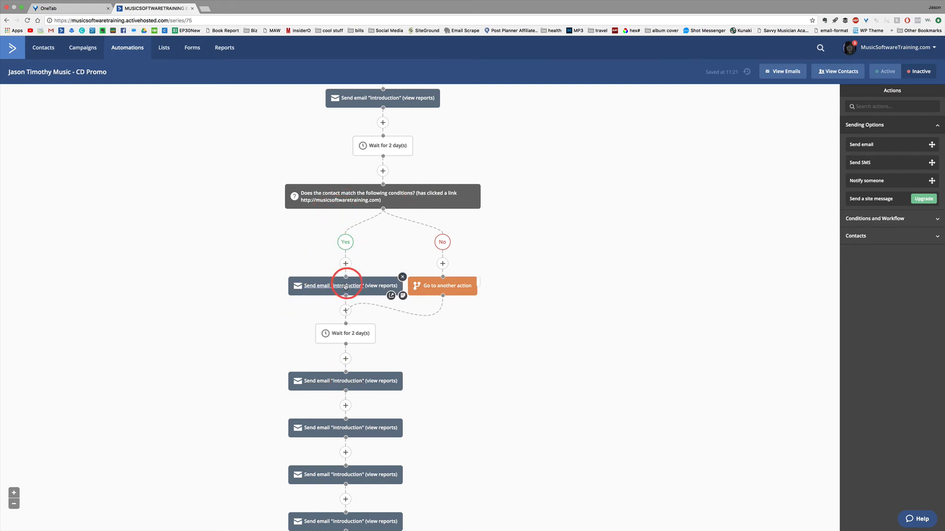
Step: Insert a wait until specific conditions are met below the email that follows the Yes branch's two-day wait
{"action": "scroll", "coordinate": [530, 321], "scroll_direction": "down", "scroll_amount": 1}
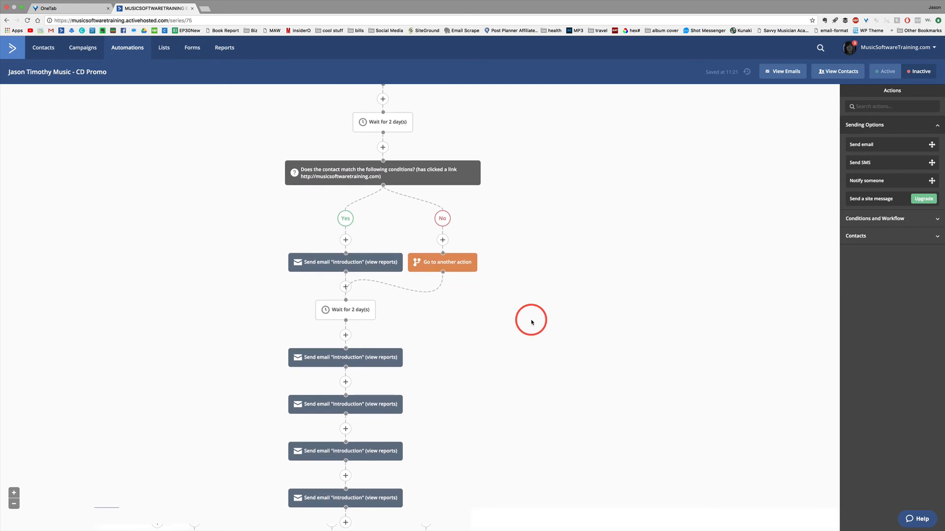
{"action": "scroll", "coordinate": [352, 384], "scroll_direction": "up", "scroll_amount": 1}
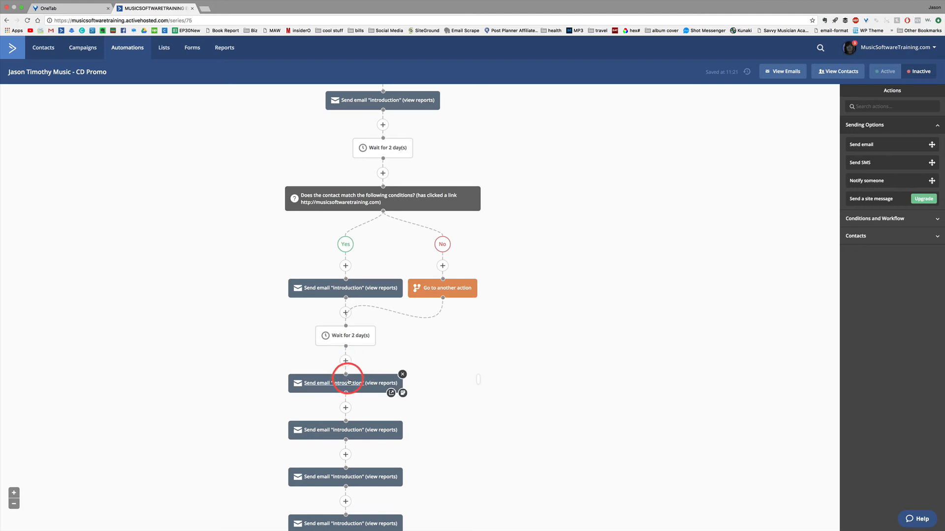
{"action": "left_click", "coordinate": [346, 408]}
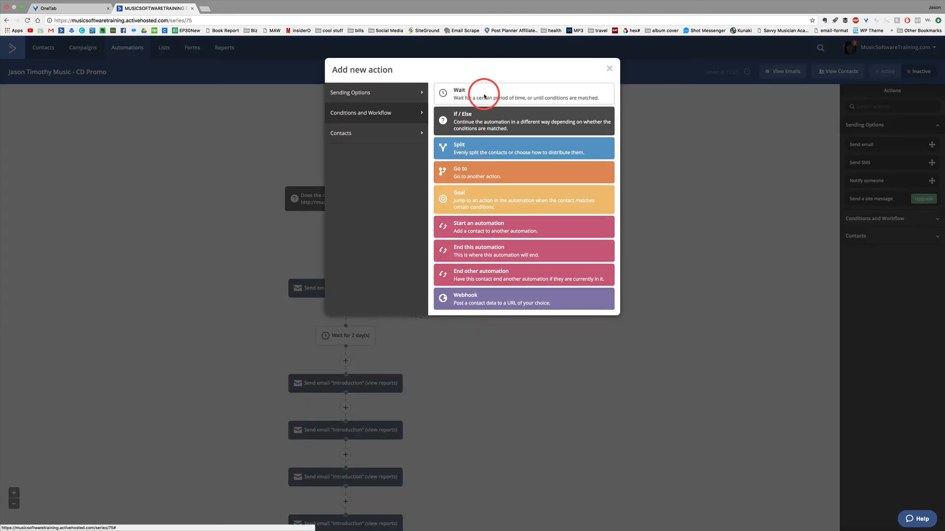
{"action": "left_click", "coordinate": [485, 97]}
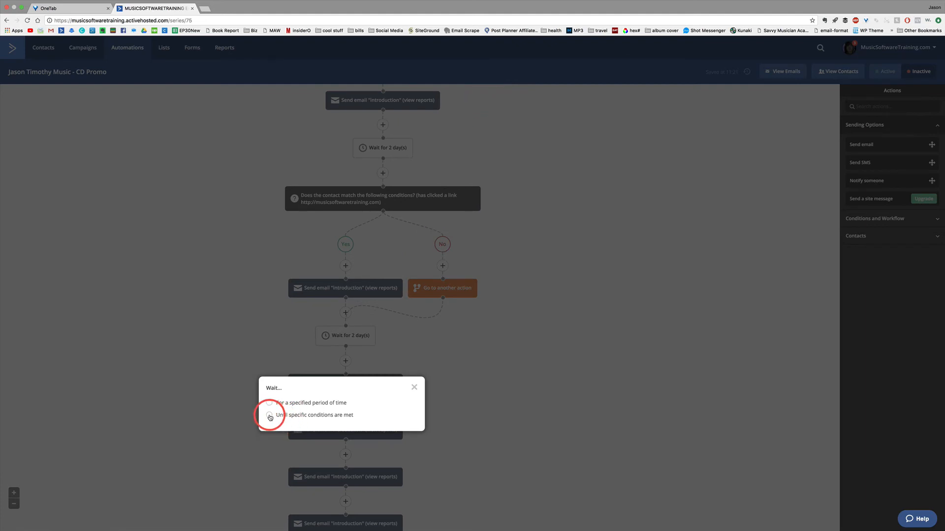
{"action": "left_click", "coordinate": [270, 416]}
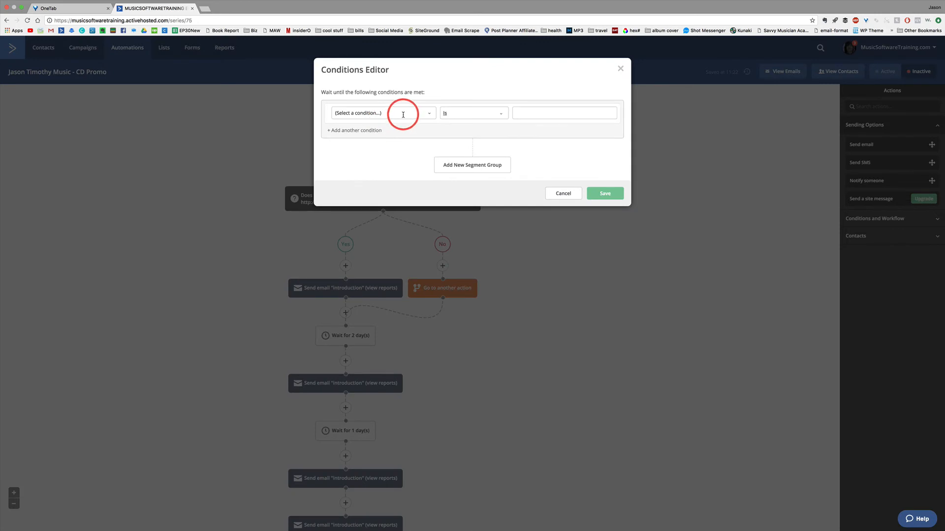
Step: Set the wait's first condition to Current month (Contact's Timezone) is December
{"action": "left_click", "coordinate": [403, 114]}
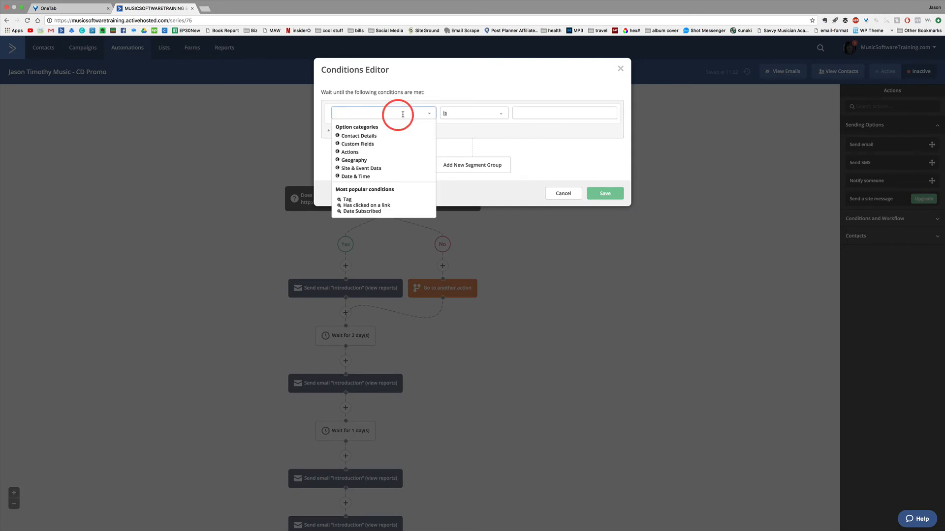
{"action": "left_click", "coordinate": [352, 177]}
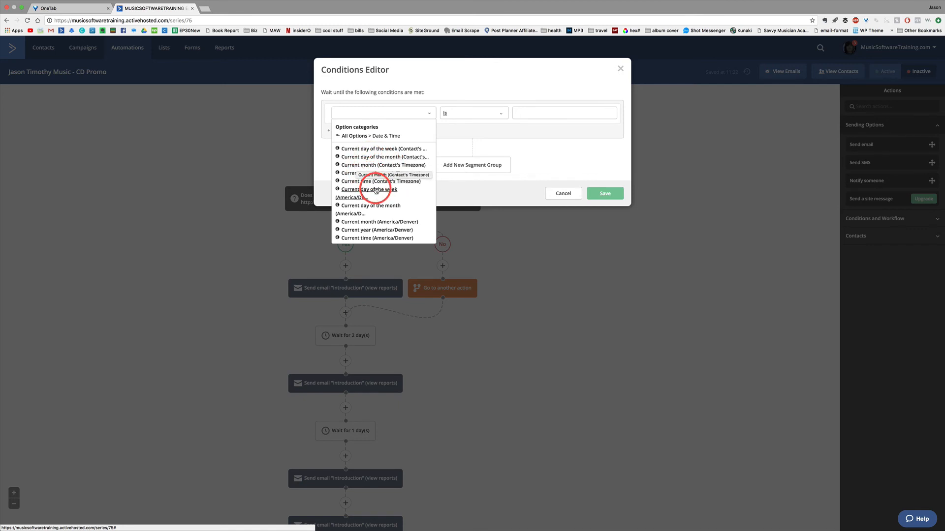
{"action": "left_click", "coordinate": [373, 166]}
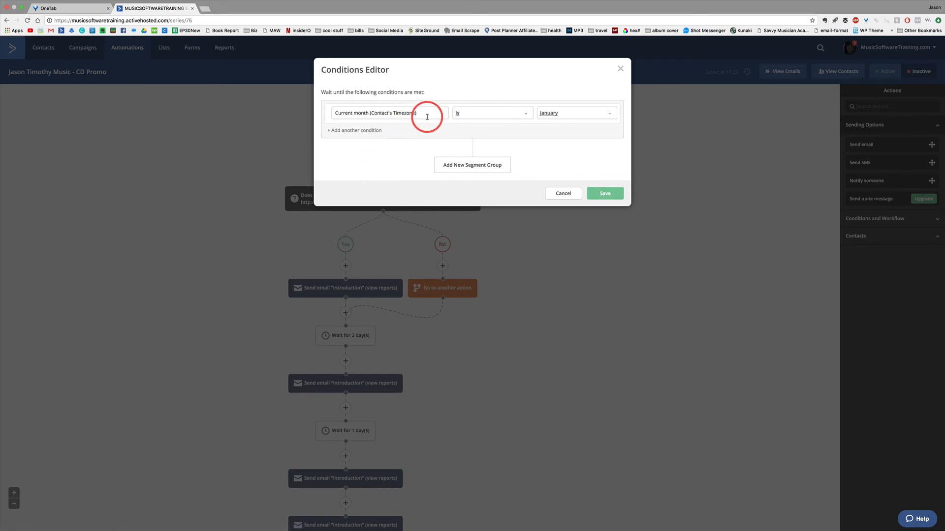
{"action": "left_click", "coordinate": [609, 114]}
{"action": "scroll", "coordinate": [594, 156], "scroll_direction": "down", "scroll_amount": 3}
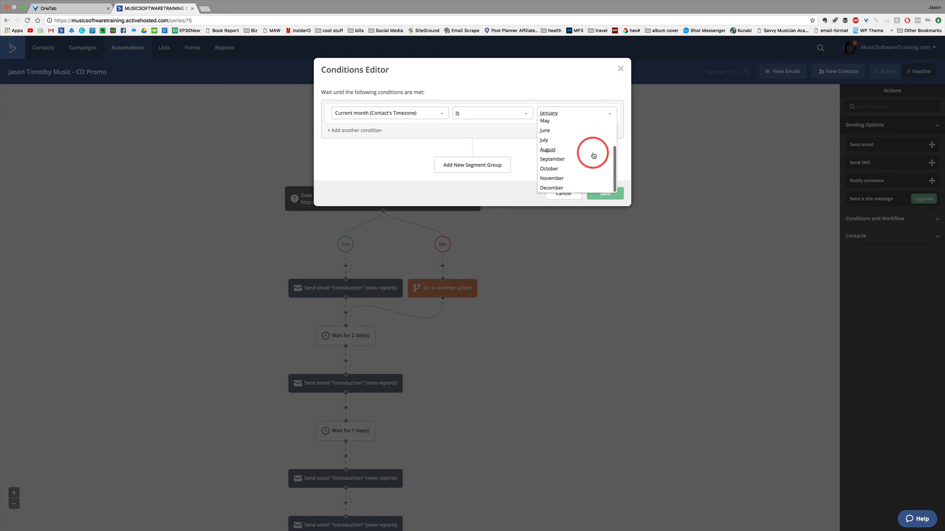
{"action": "left_click", "coordinate": [551, 188]}
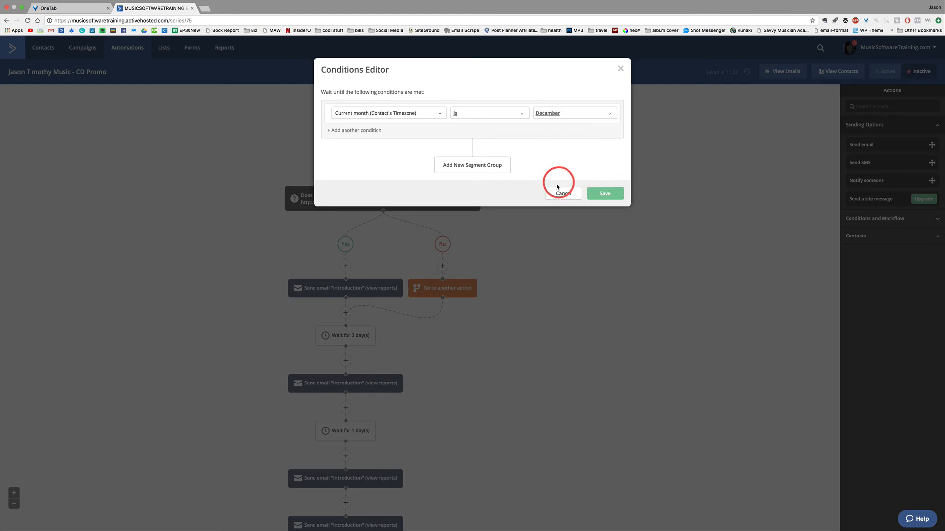
Step: Add a second And condition, Current day of the month (Contact's Timezone) is 1, and save the wait
{"action": "left_click", "coordinate": [337, 131]}
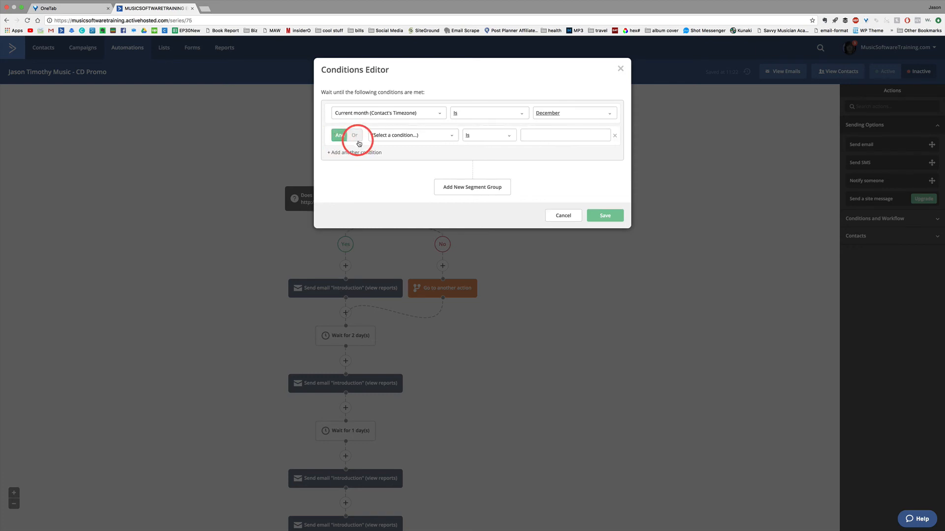
{"action": "left_click", "coordinate": [431, 136]}
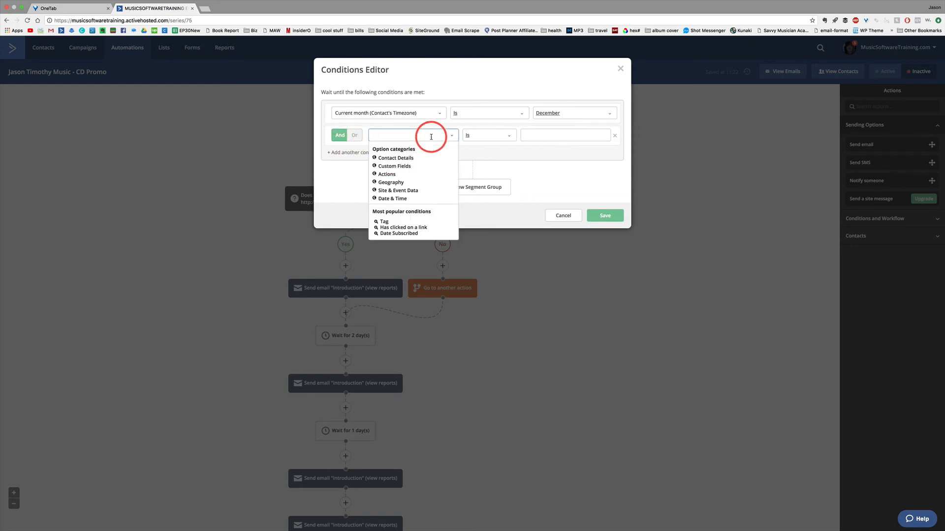
{"action": "left_click", "coordinate": [392, 199]}
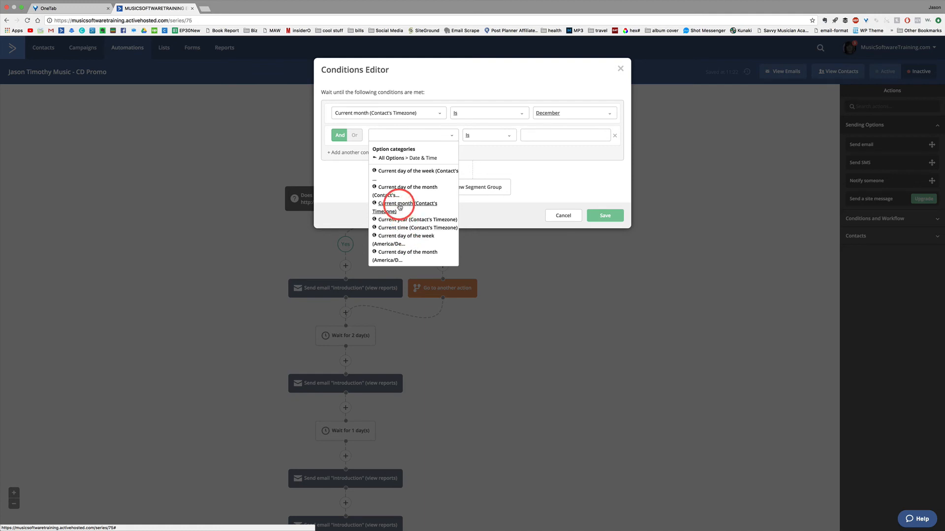
{"action": "left_click", "coordinate": [408, 189]}
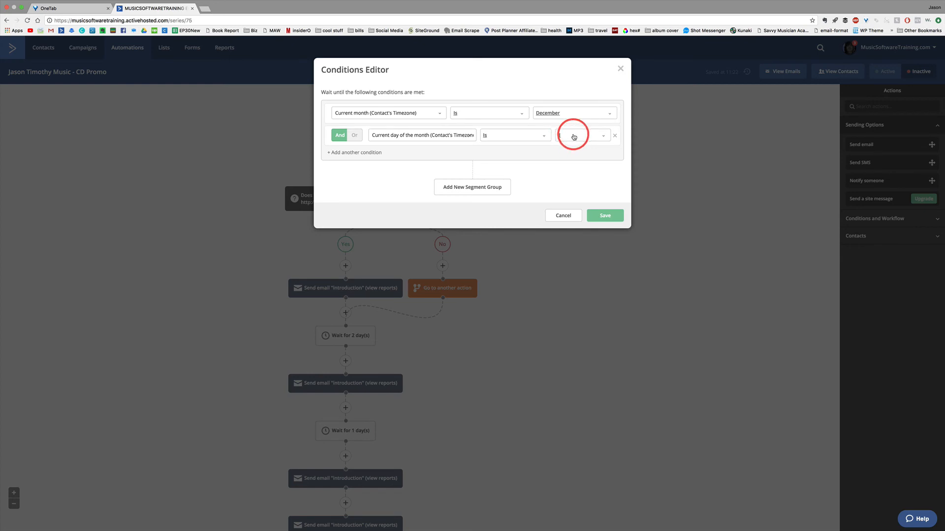
{"action": "left_click", "coordinate": [604, 216]}
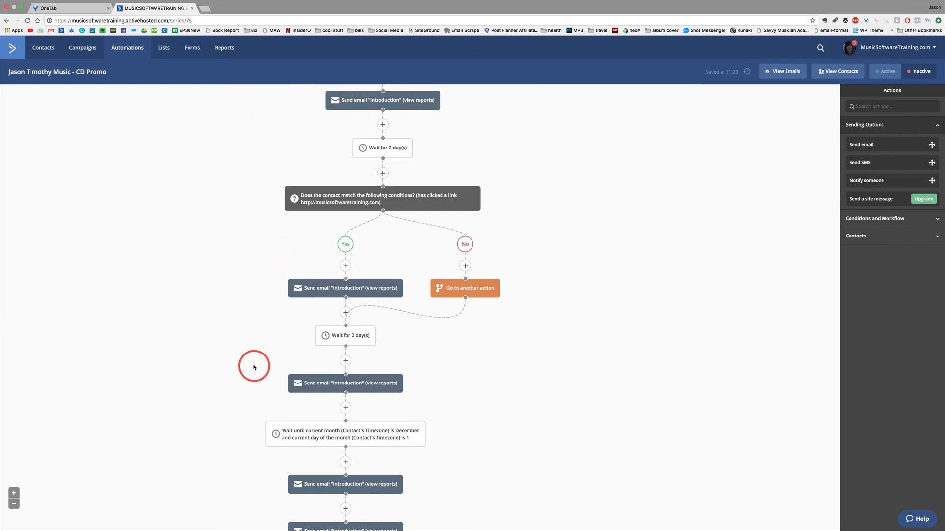
Step: Insert an Add tag action with the tag "free show video" below the email that follows the December 1 wait
{"action": "scroll", "coordinate": [276, 335], "scroll_direction": "down", "scroll_amount": 2}
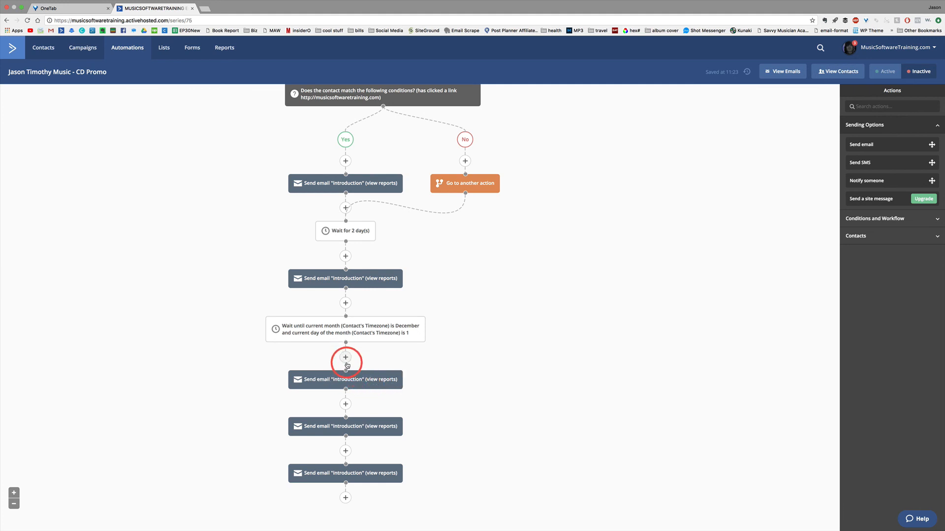
{"action": "left_click", "coordinate": [345, 405]}
{"action": "left_click", "coordinate": [359, 116]}
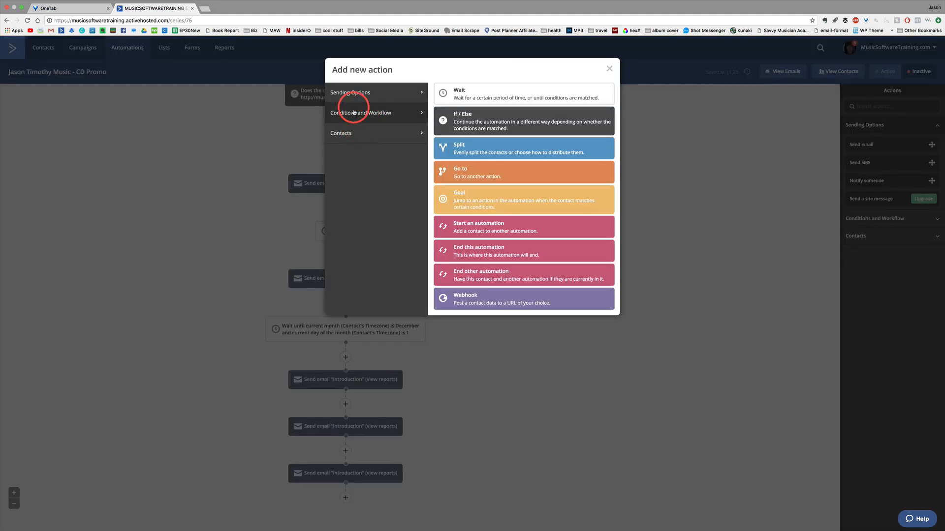
{"action": "left_click", "coordinate": [358, 95]}
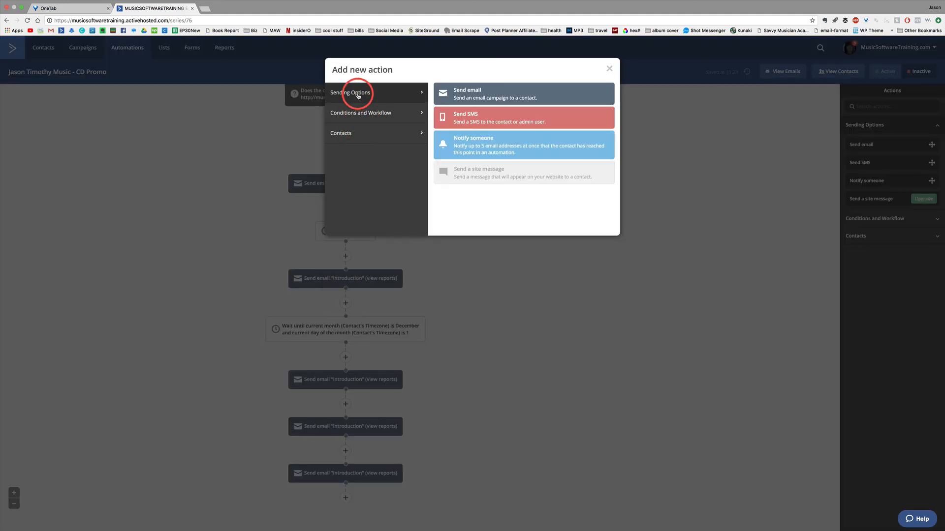
{"action": "left_click", "coordinate": [337, 132]}
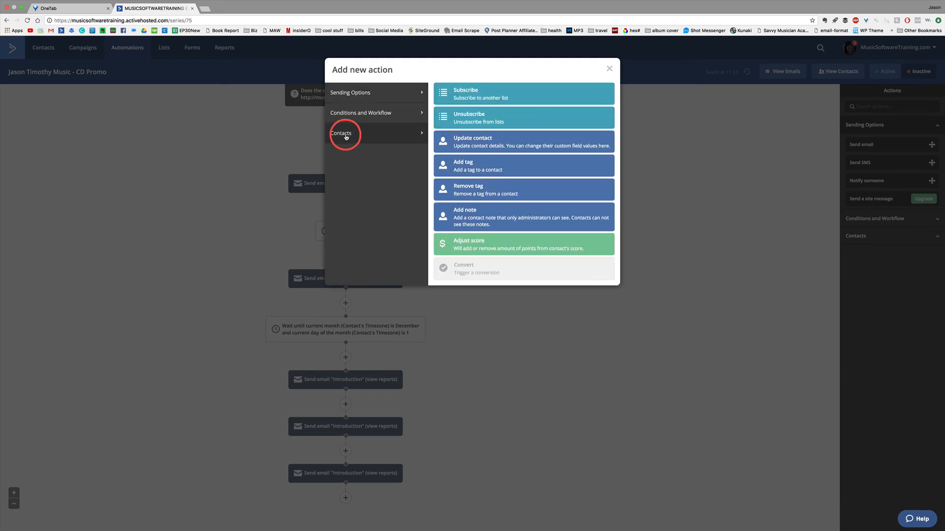
{"action": "left_click", "coordinate": [466, 165]}
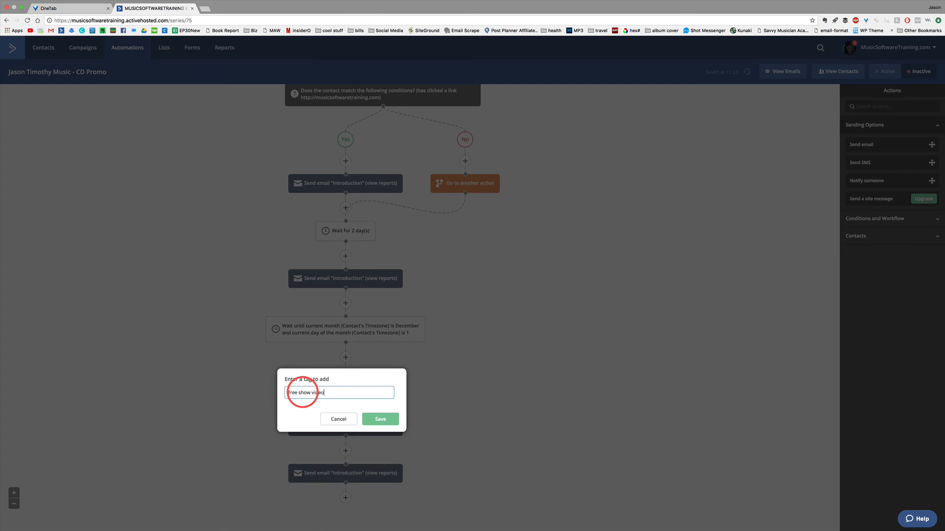
{"action": "type", "text": "free show video"}
{"action": "key", "text": "Return"}
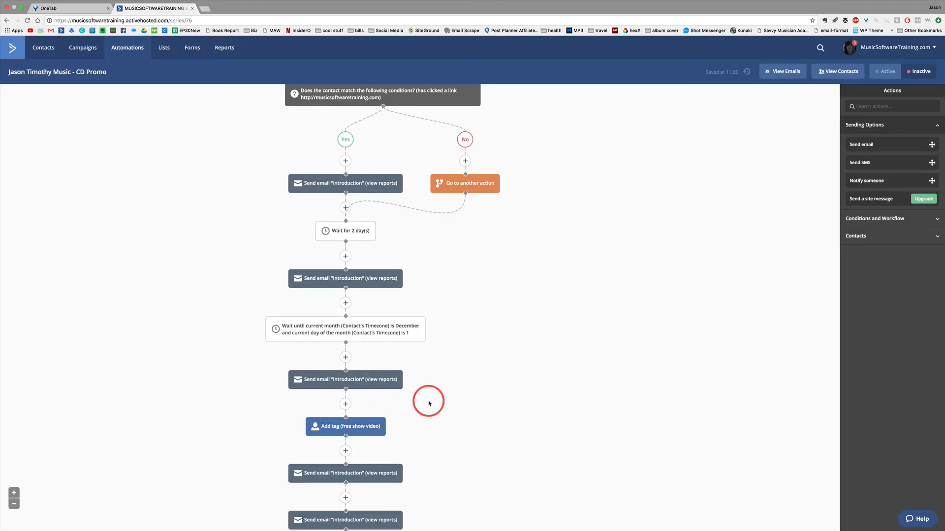
Step: Review the automation sequence from its start triggers down to the emails around the "free show video" tag action
{"action": "scroll", "coordinate": [516, 347], "scroll_direction": "up", "scroll_amount": 5}
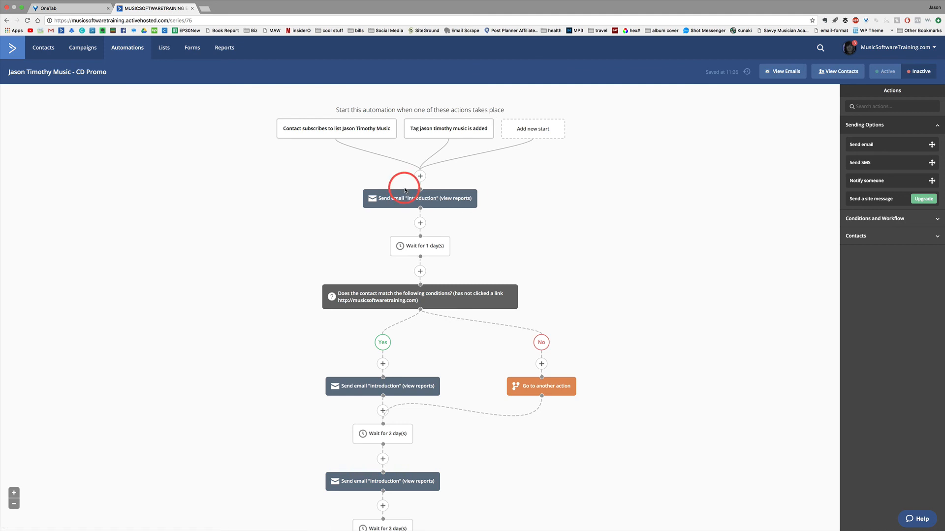
{"action": "scroll", "coordinate": [636, 175], "scroll_direction": "down", "scroll_amount": 6}
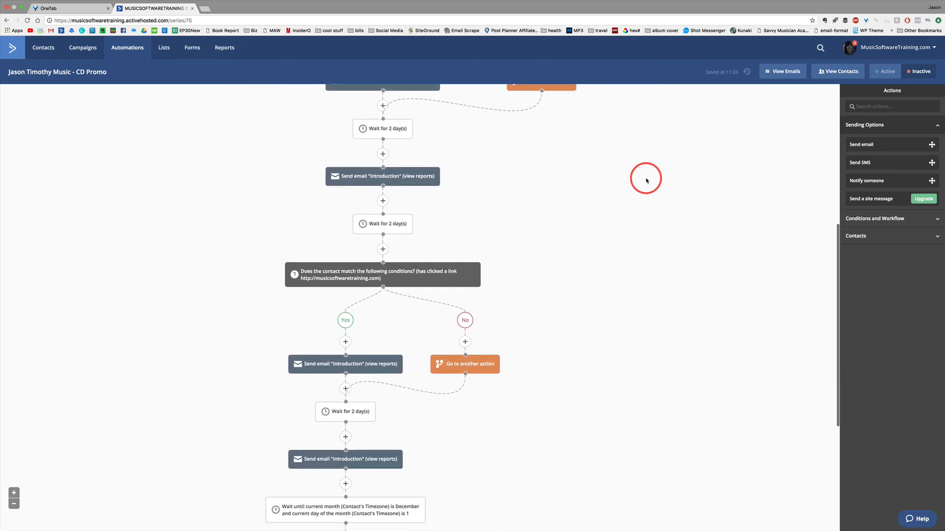
{"action": "scroll", "coordinate": [647, 180], "scroll_direction": "down", "scroll_amount": 3}
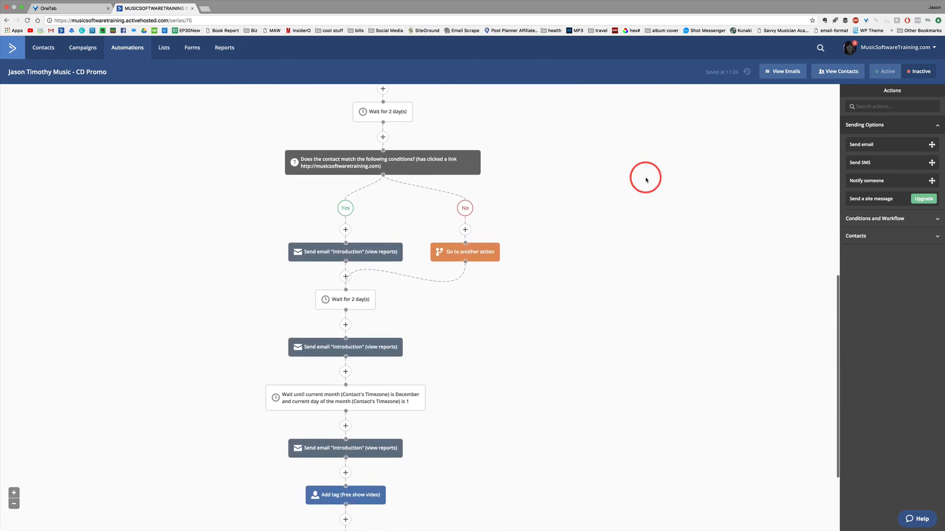
{"action": "scroll", "coordinate": [646, 180], "scroll_direction": "down", "scroll_amount": 1}
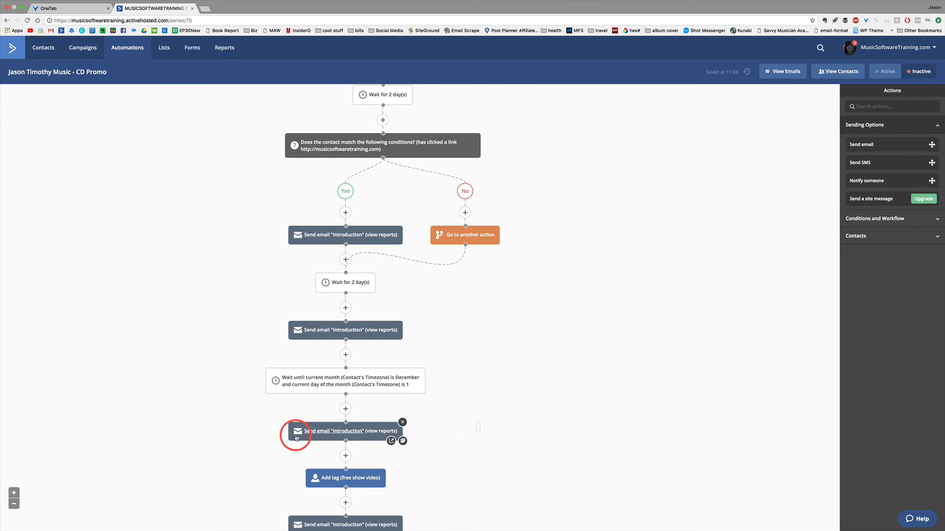
{"action": "scroll", "coordinate": [298, 433], "scroll_direction": "down", "scroll_amount": 1}
{"action": "scroll", "coordinate": [298, 432], "scroll_direction": "down", "scroll_amount": 3}
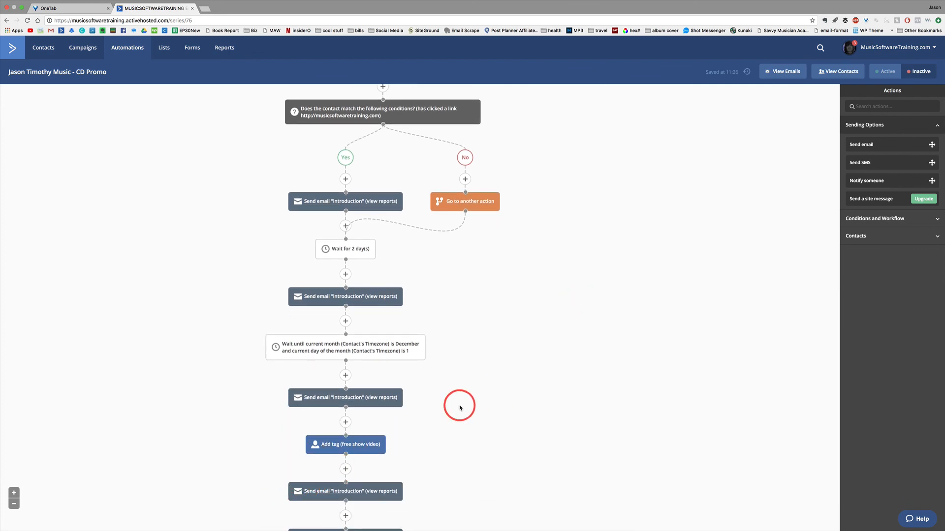
{"action": "scroll", "coordinate": [488, 406], "scroll_direction": "up", "scroll_amount": 2}
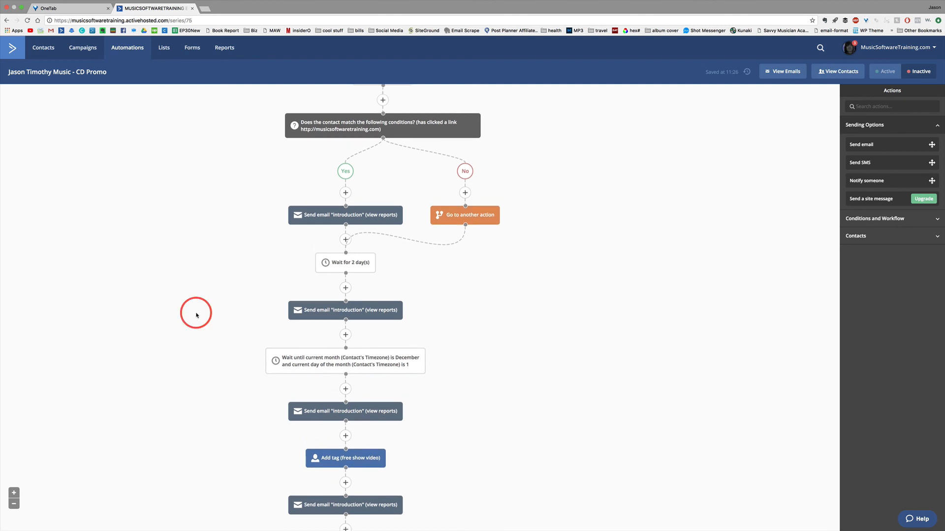